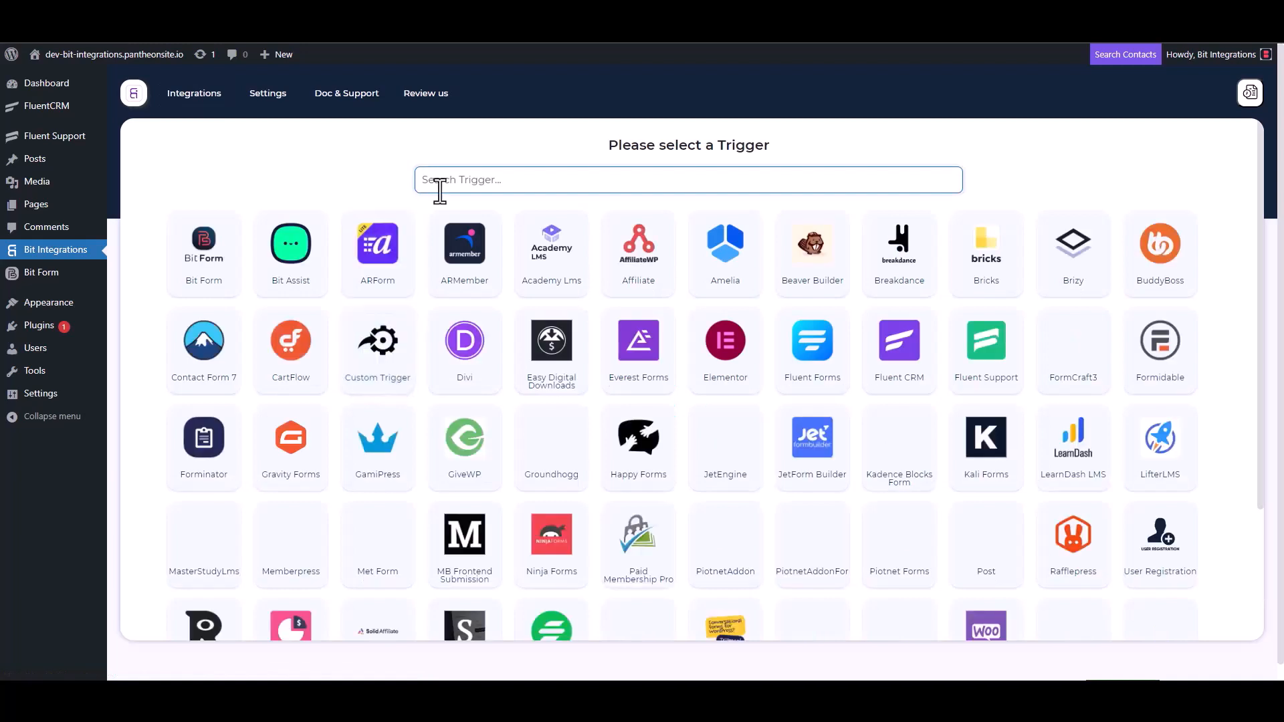
Select Fluent Support as the trigger, copy its webhook URL and start fetching the webhook data.
{"action": "left_click", "coordinate": [996, 369]}
{"action": "left_click", "coordinate": [914, 322]}
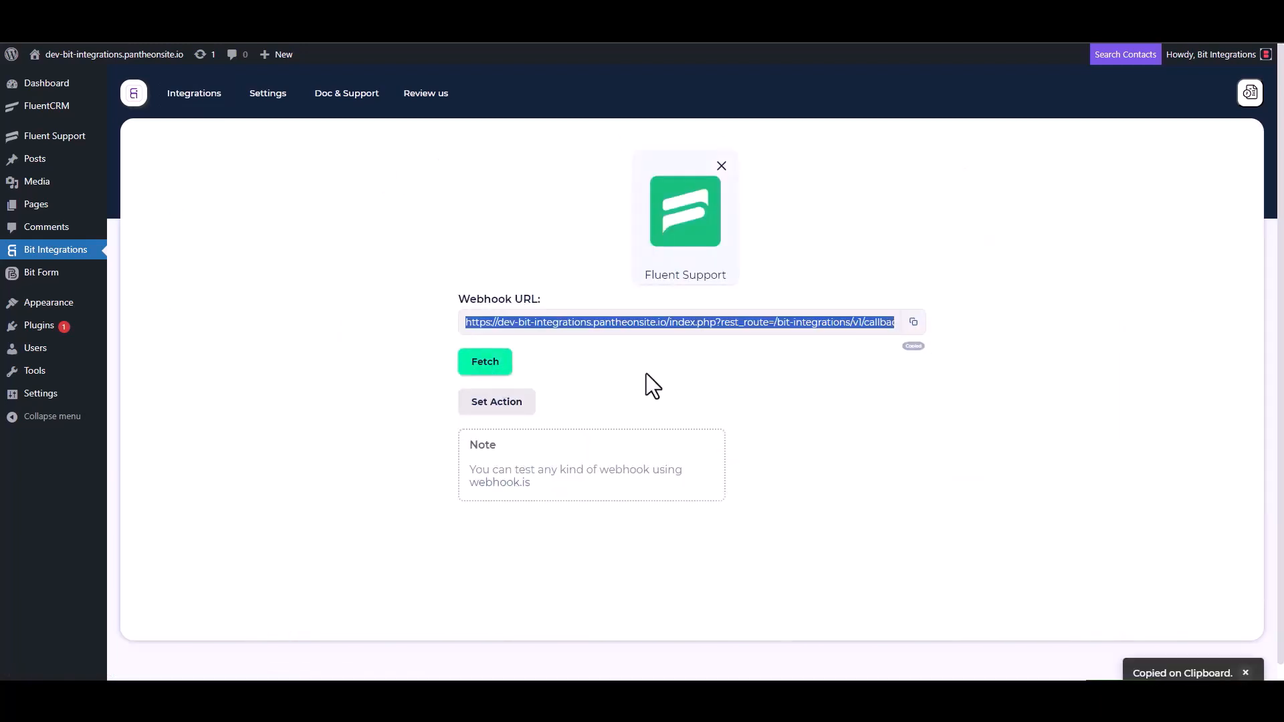
{"action": "left_click", "coordinate": [483, 366]}
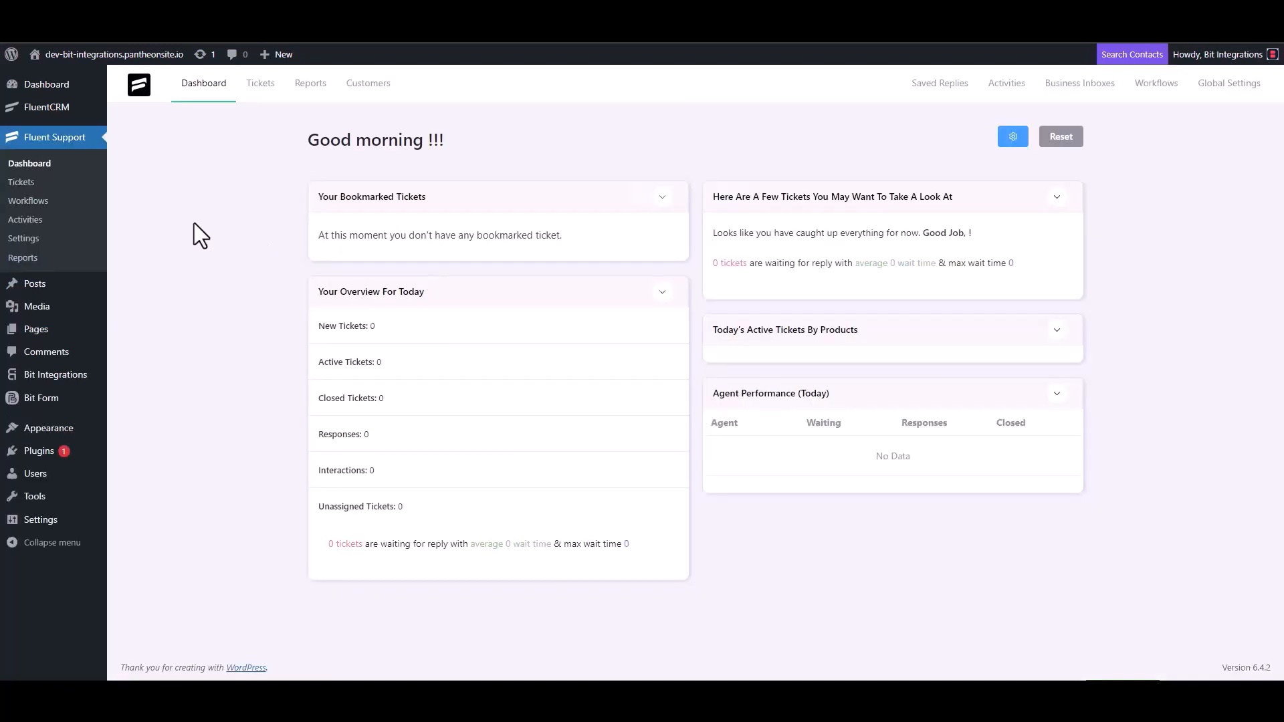
Create an automatic Fluent Support workflow named "Bit Integrations".
{"action": "left_click", "coordinate": [43, 201]}
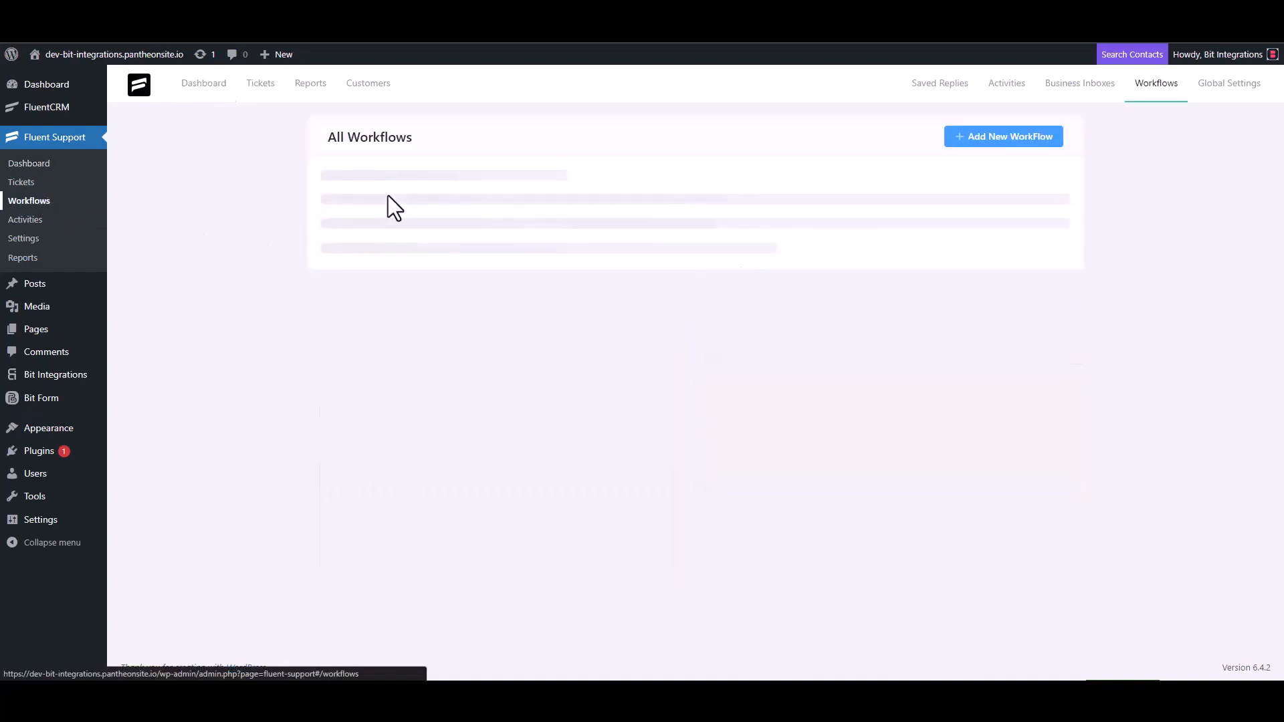
{"action": "left_click", "coordinate": [984, 139]}
{"action": "left_click", "coordinate": [389, 159]}
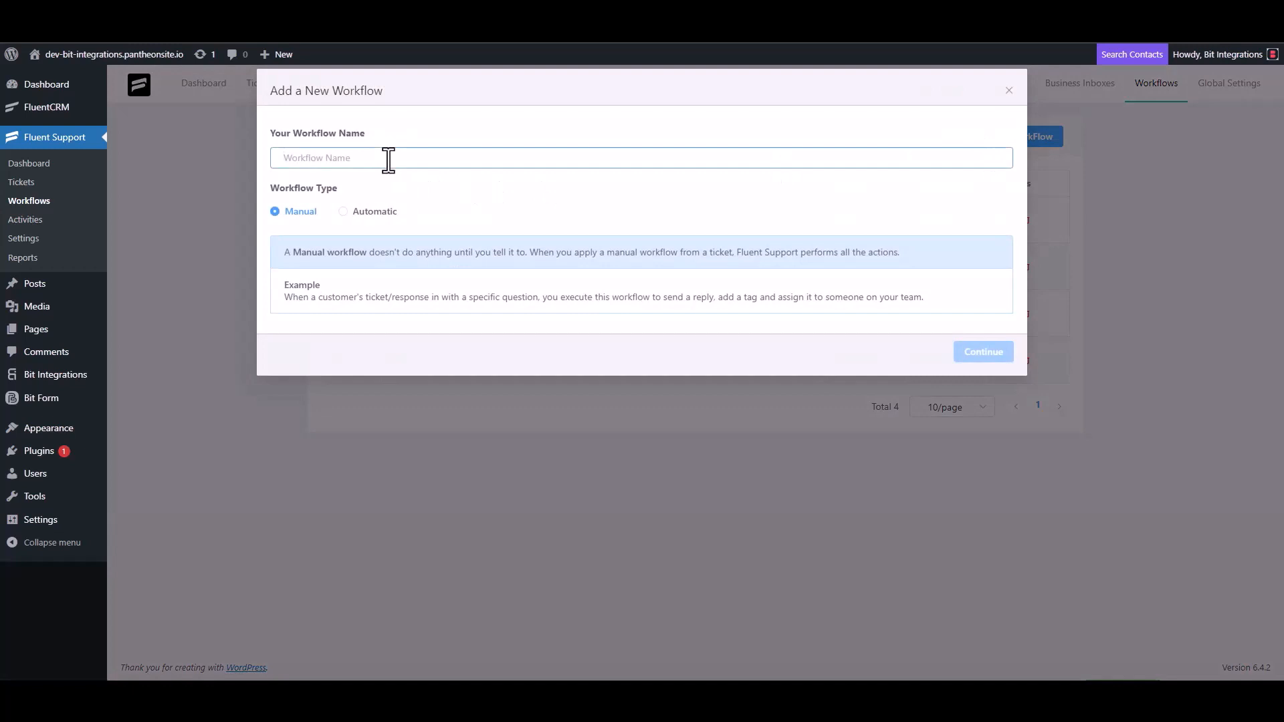
{"action": "type", "text": "Bit Integrations"}
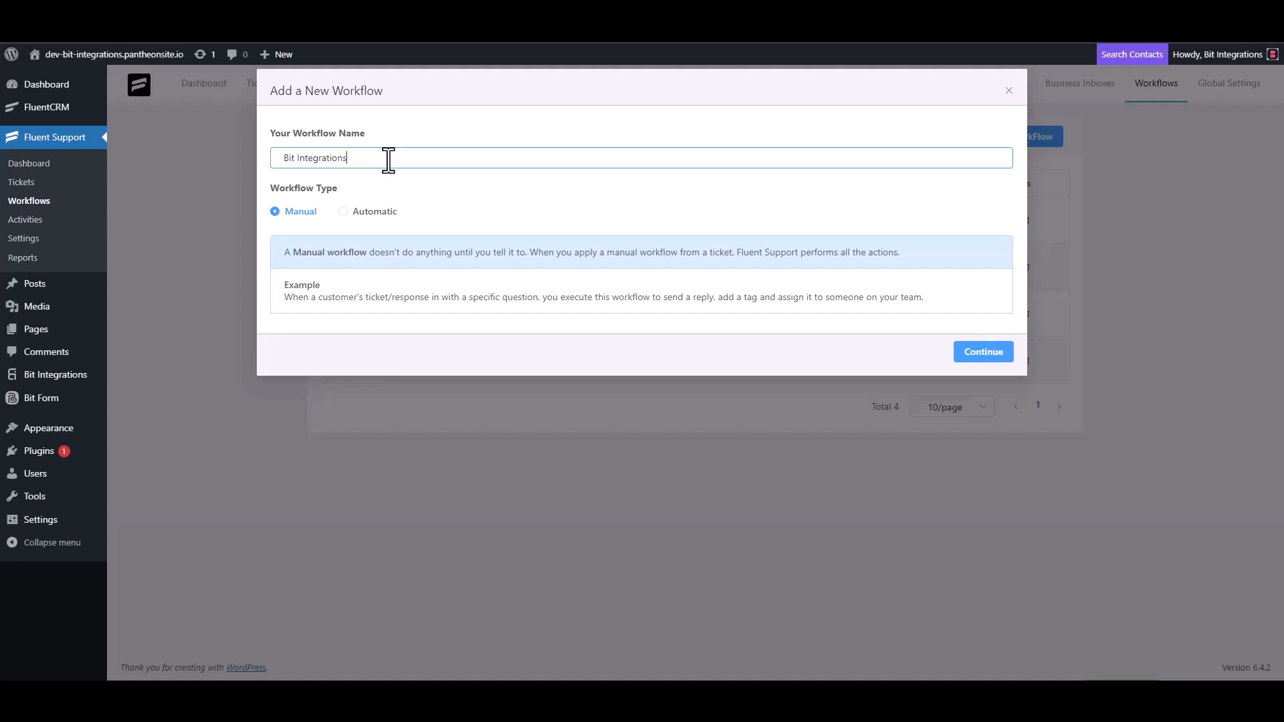
{"action": "left_click", "coordinate": [355, 212]}
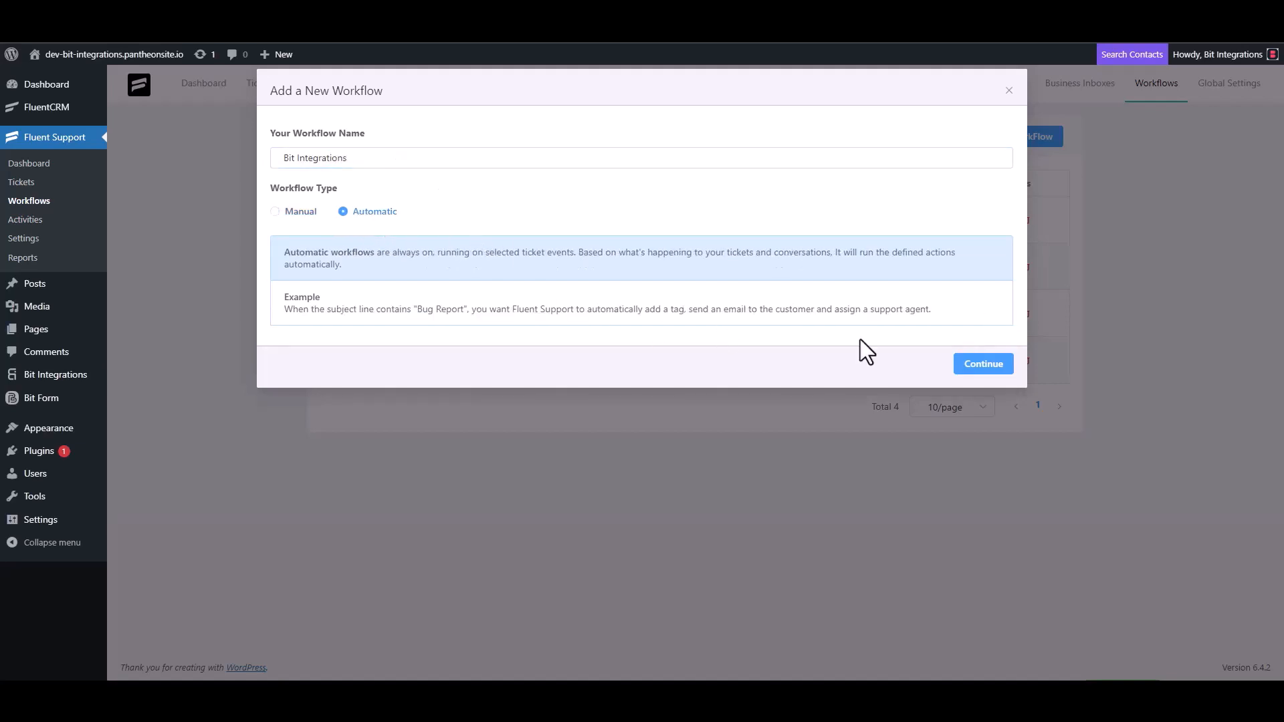
{"action": "left_click", "coordinate": [980, 370]}
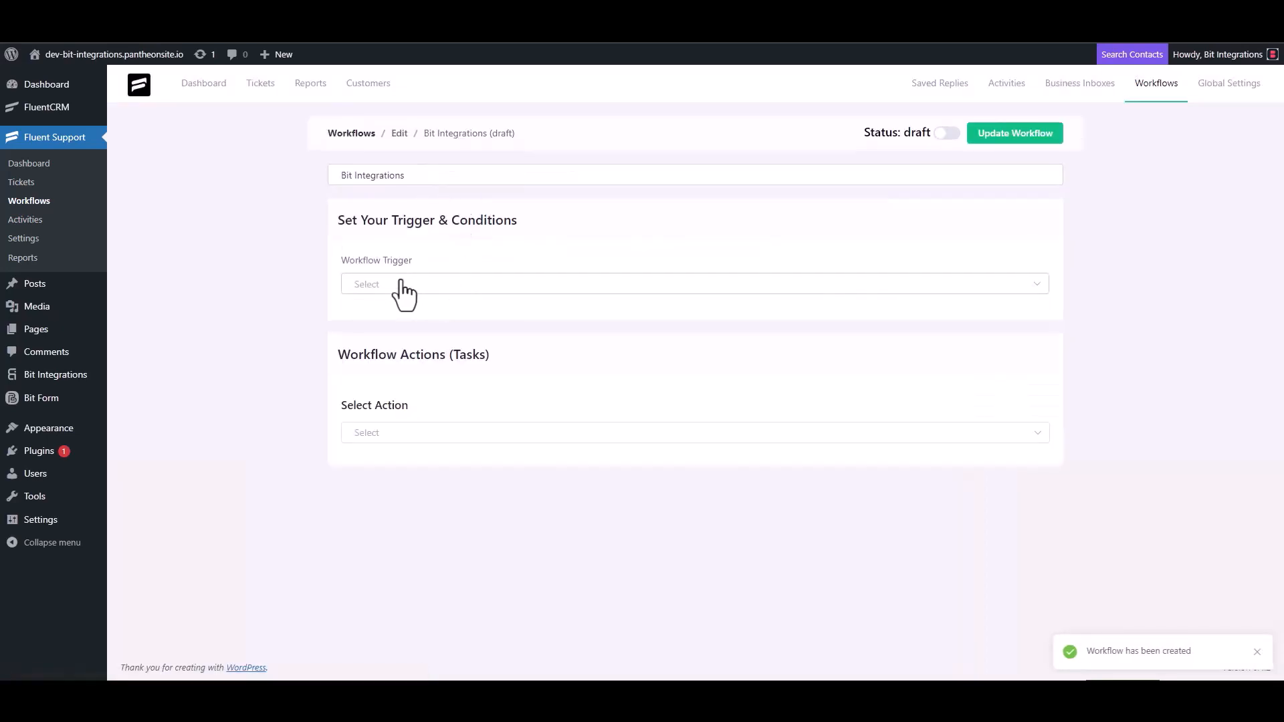
Set the workflow trigger to On Ticket Creation and add a Trigger Outgoing Webhook action.
{"action": "left_click", "coordinate": [400, 285]}
{"action": "left_click", "coordinate": [395, 324]}
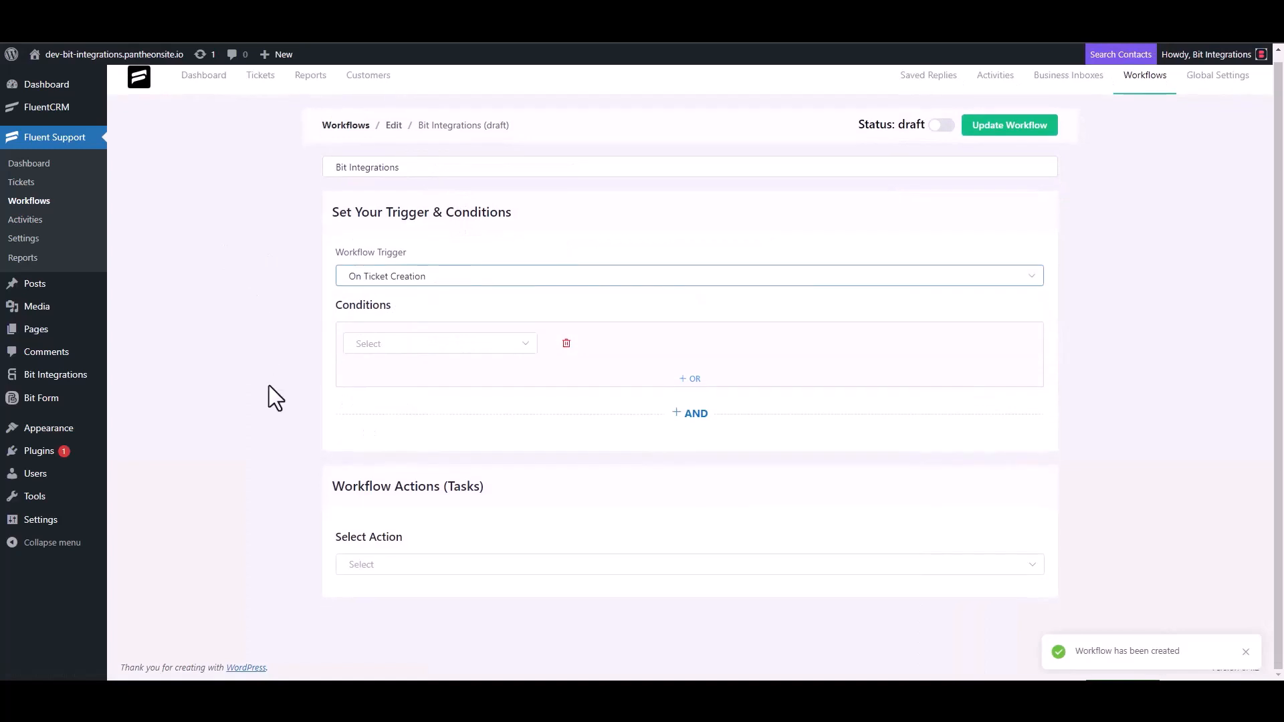
{"action": "left_click", "coordinate": [369, 564]}
{"action": "scroll", "coordinate": [393, 468], "scroll_direction": "down", "scroll_amount": 5}
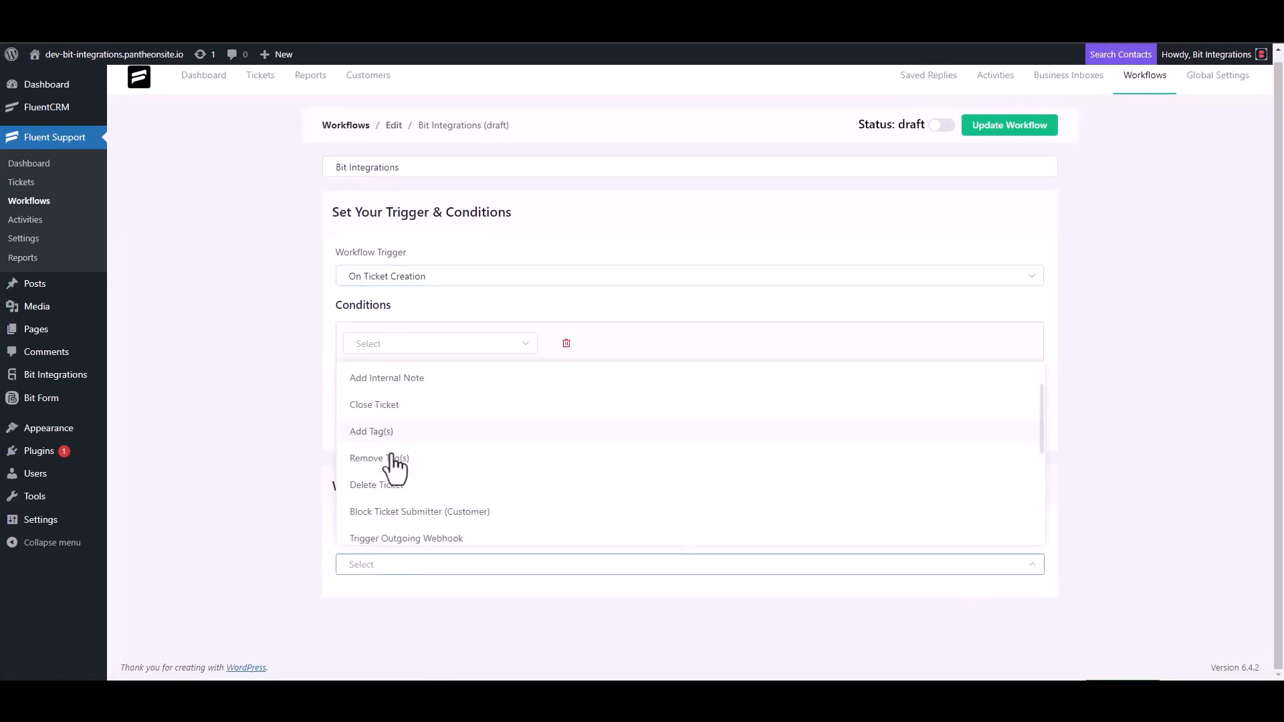
{"action": "left_click", "coordinate": [436, 380]}
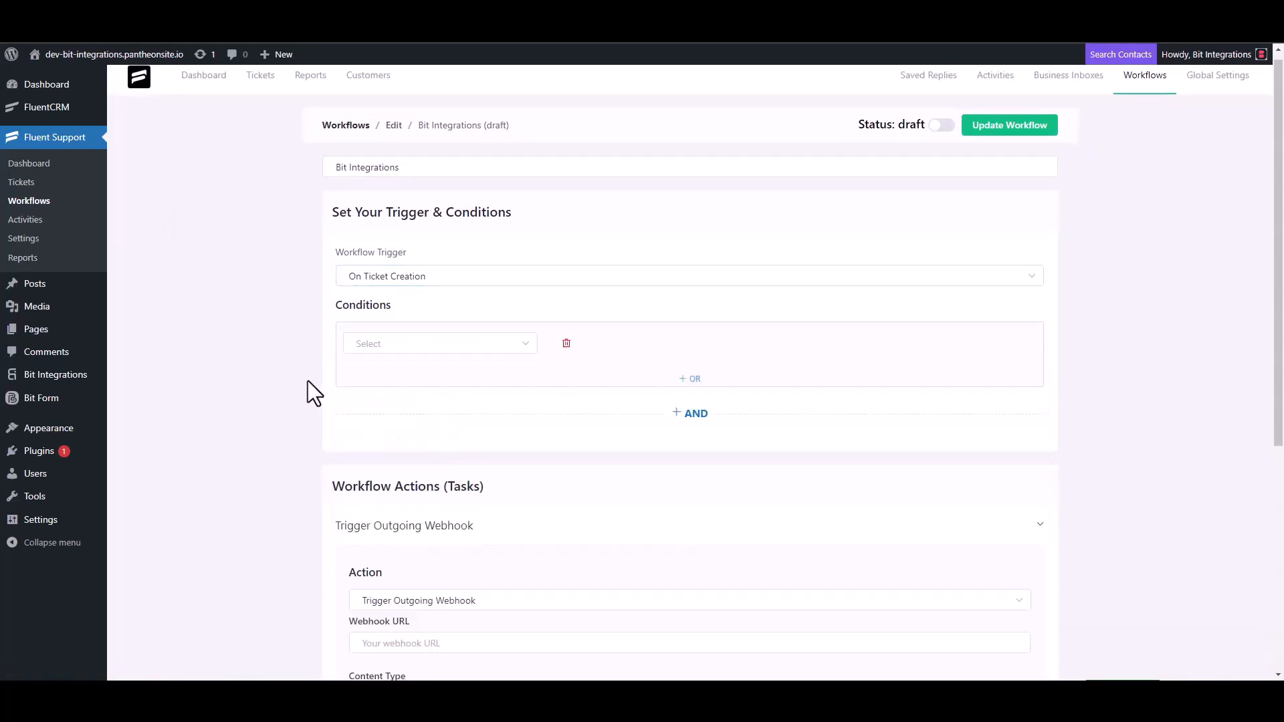
Save the outgoing webhook action with the copied webhook URL and the title "Bit Integrations", and publish the workflow.
{"action": "scroll", "coordinate": [308, 380], "scroll_direction": "down", "scroll_amount": 4}
{"action": "left_click", "coordinate": [435, 380]}
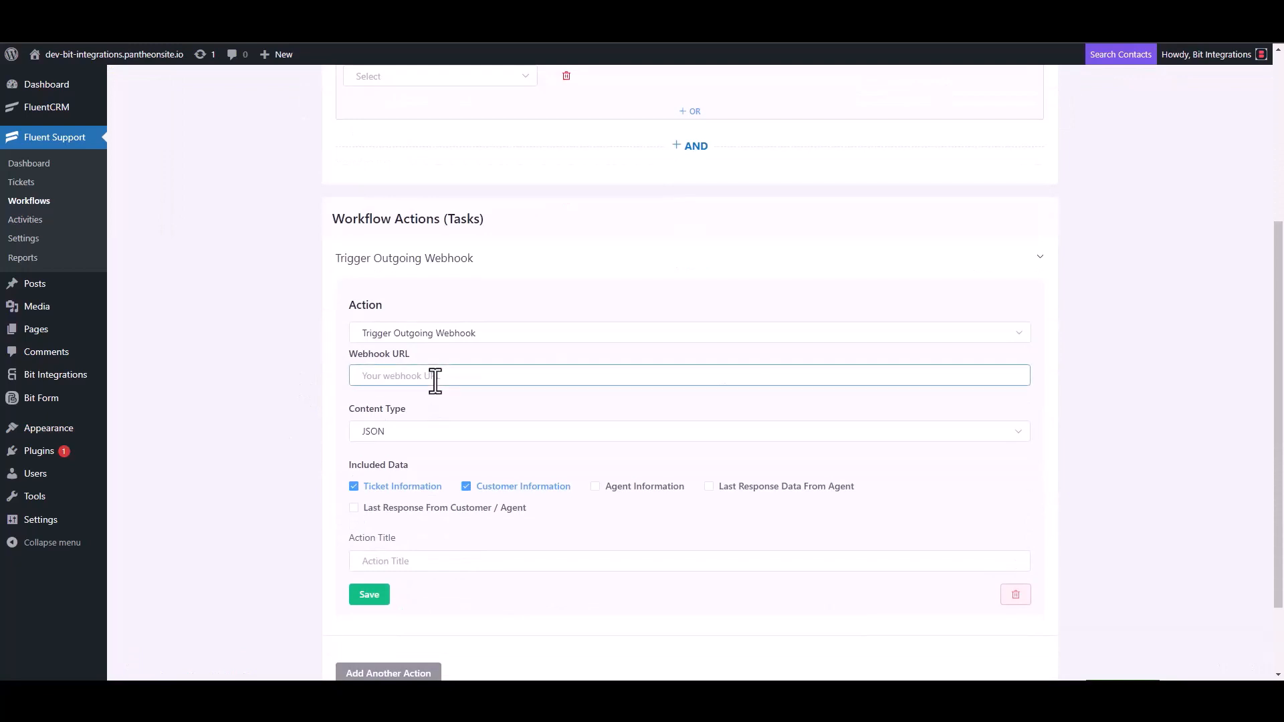
{"action": "key", "text": "ctrl+v"}
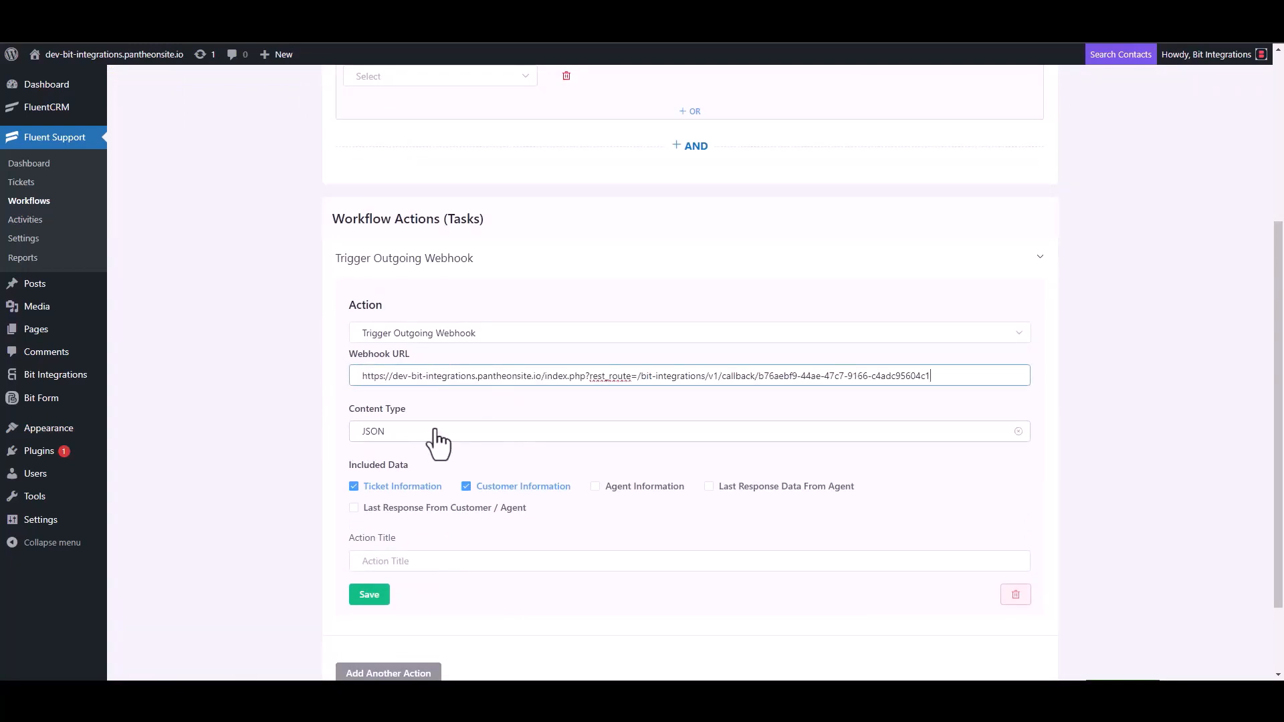
{"action": "scroll", "coordinate": [439, 441], "scroll_direction": "down", "scroll_amount": 2}
{"action": "left_click", "coordinate": [401, 461]}
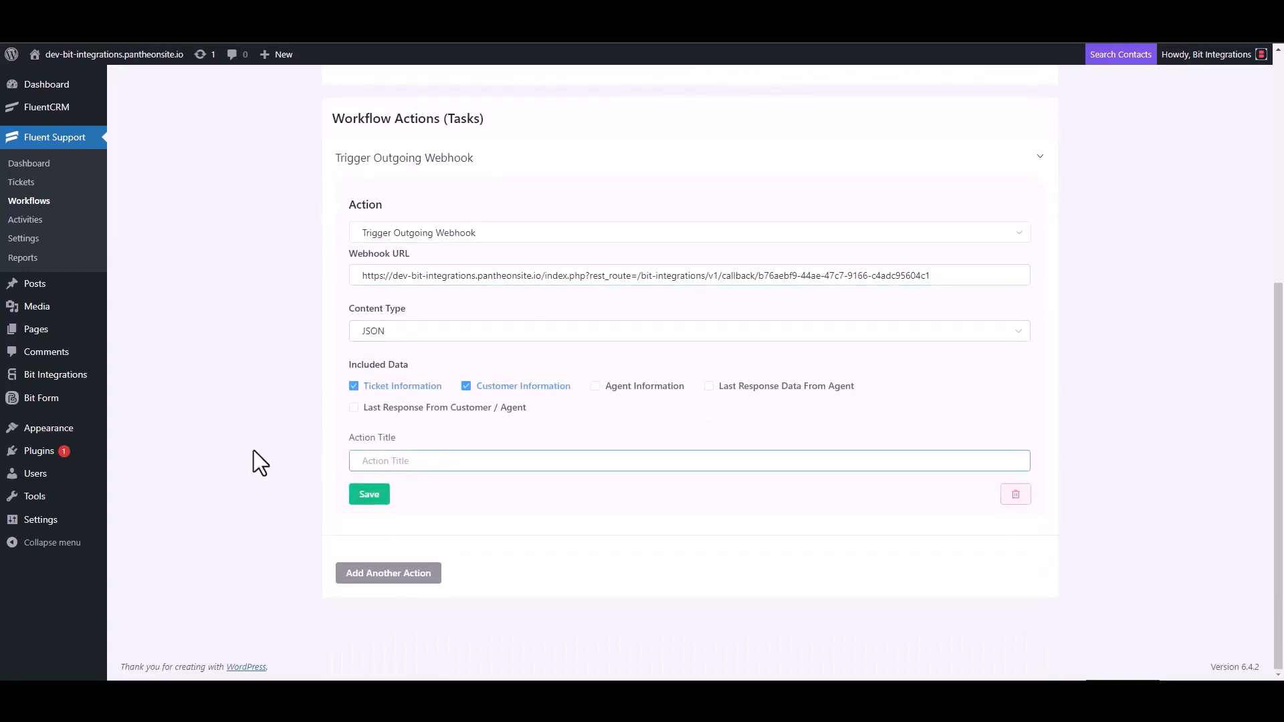
{"action": "type", "text": "Bit Integrations"}
{"action": "left_click", "coordinate": [366, 495]}
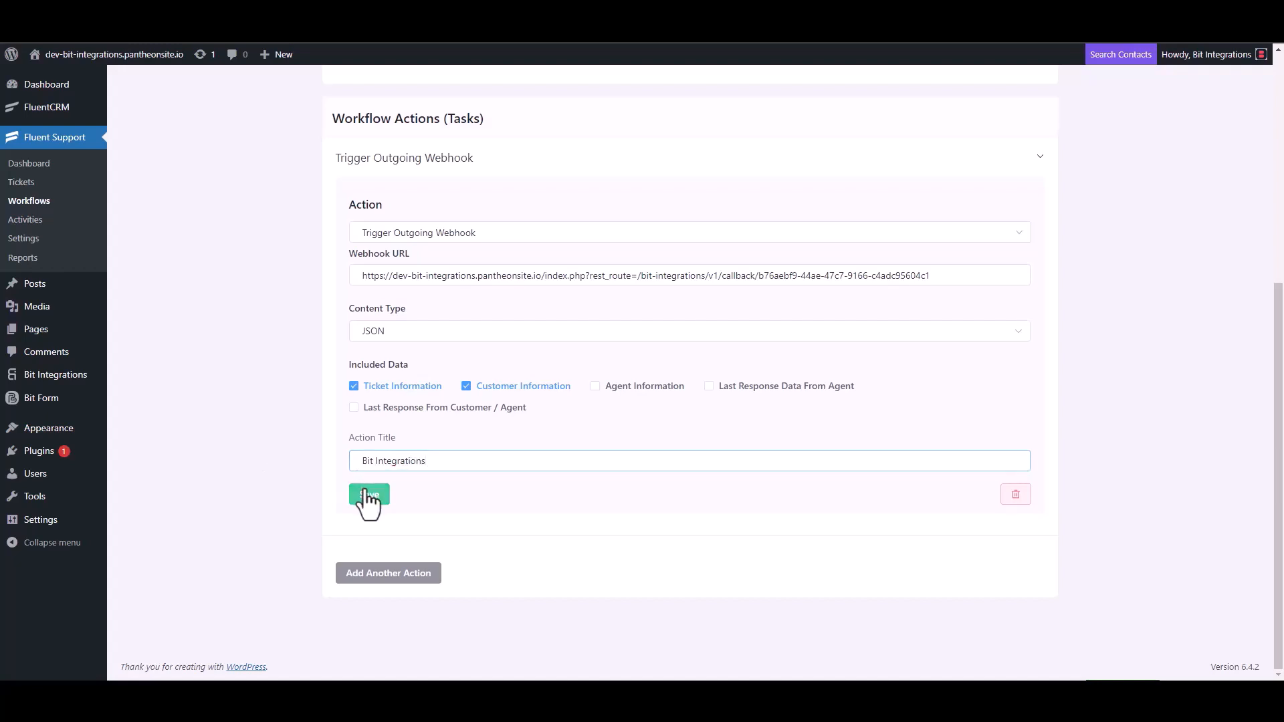
{"action": "left_click", "coordinate": [942, 123]}
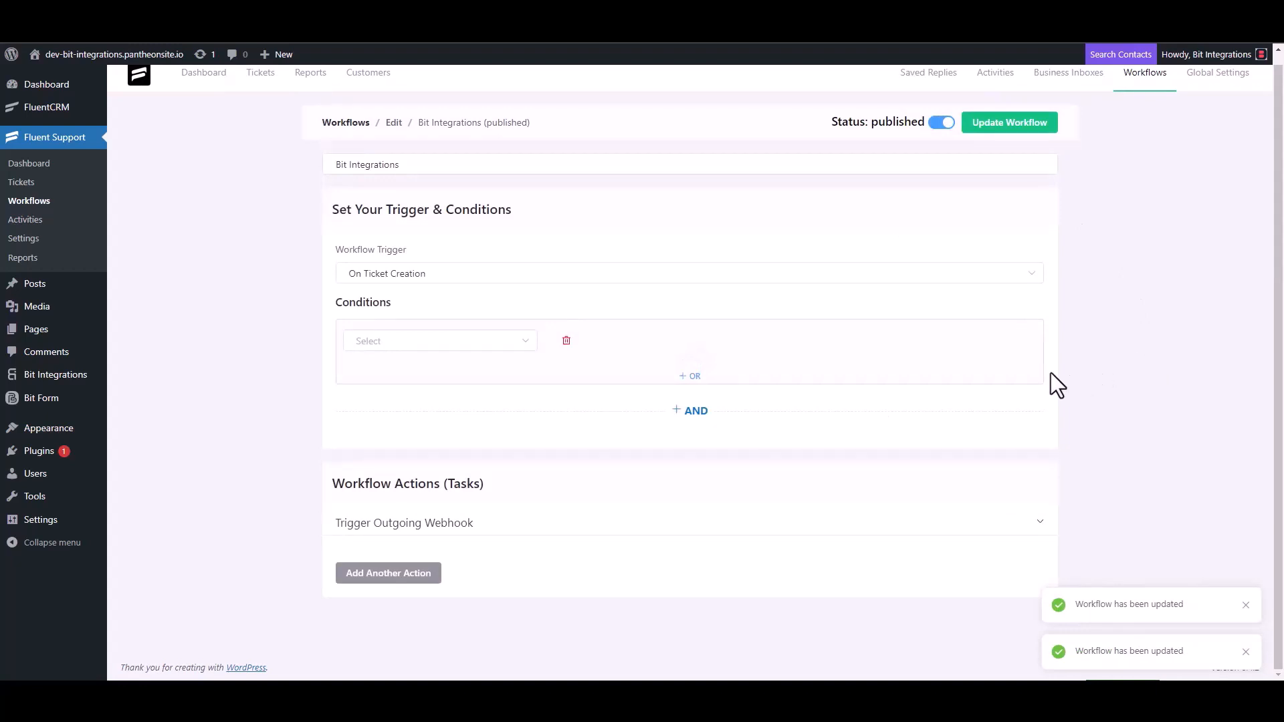
Start a new support ticket and search the existing contacts by the customer's e-mail address.
{"action": "left_click", "coordinate": [34, 188]}
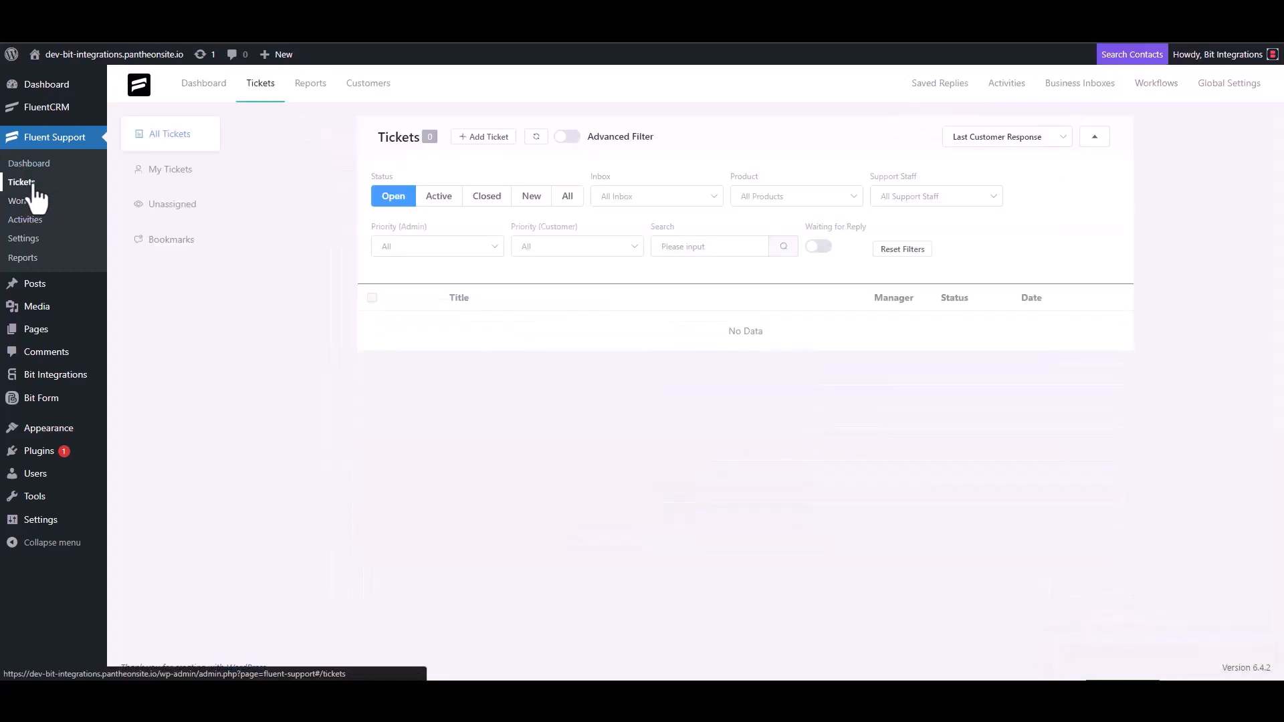
{"action": "left_click", "coordinate": [481, 138]}
{"action": "left_click", "coordinate": [526, 168]}
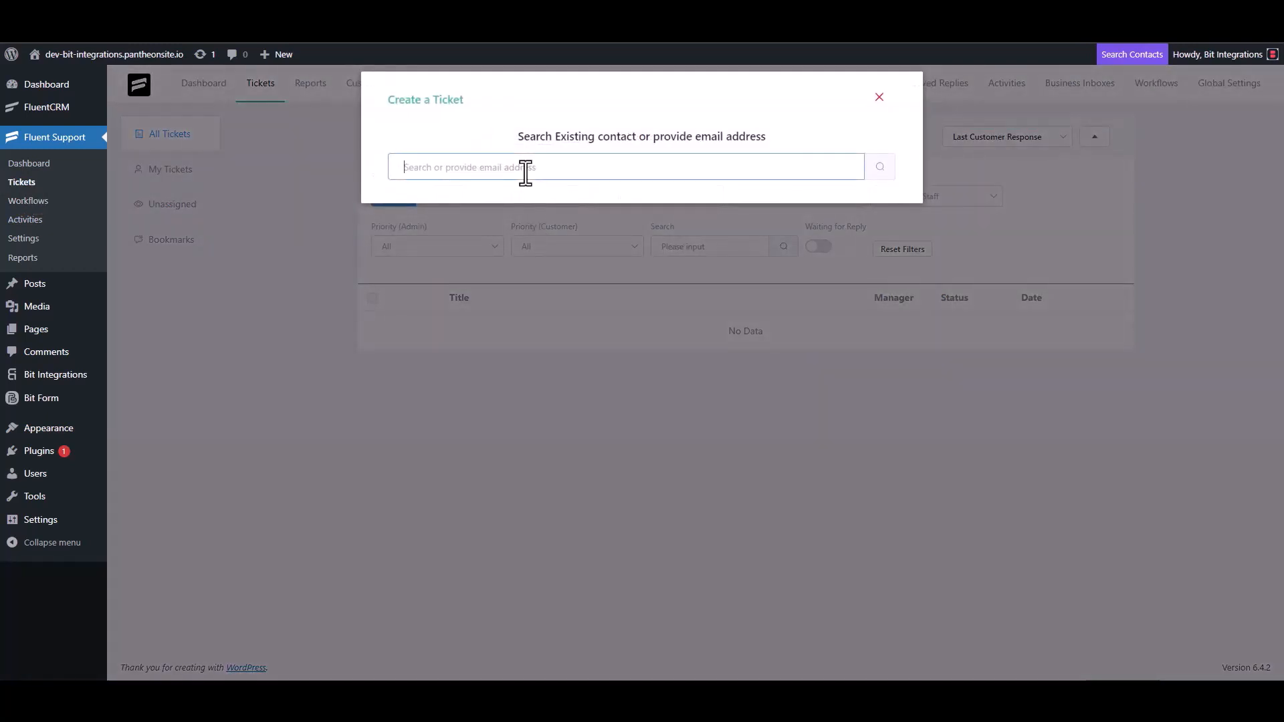
{"action": "type", "text": "test@gmail.com"}
{"action": "left_click", "coordinate": [880, 168]}
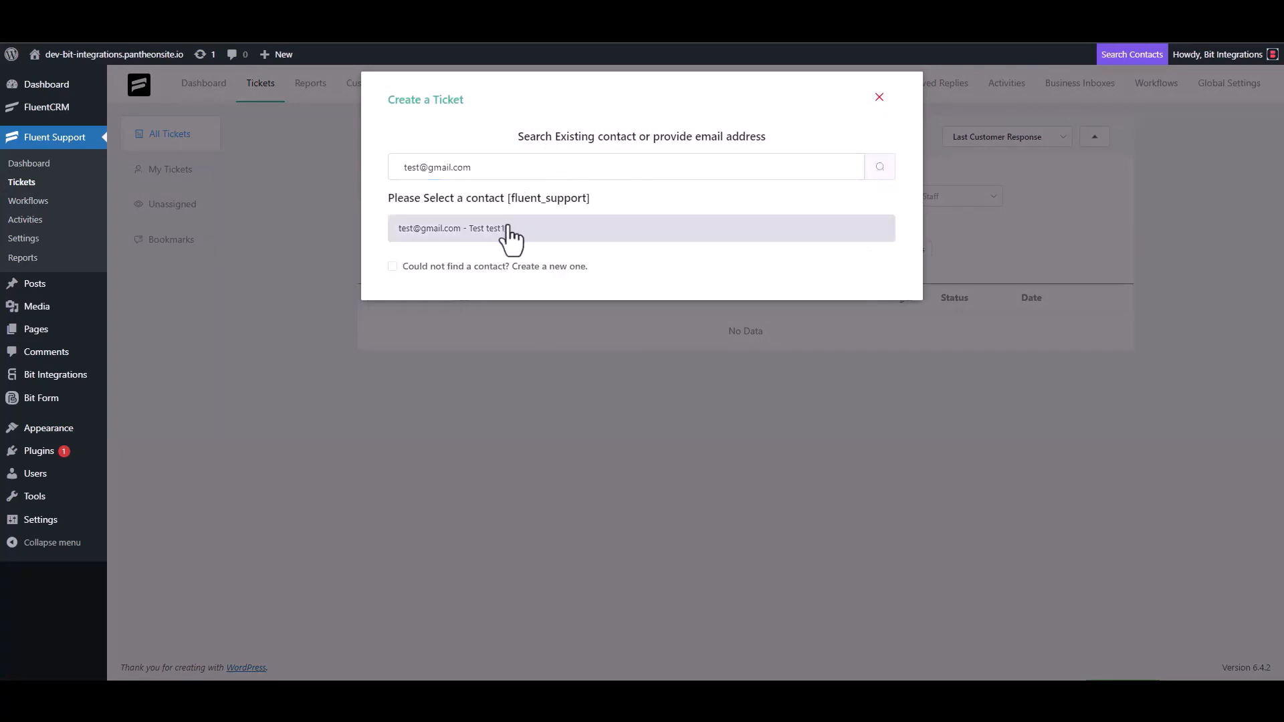
Create a new contact for the ticket with the customer's first name and e-mail address, and continue to the ticket details.
{"action": "left_click", "coordinate": [498, 266]}
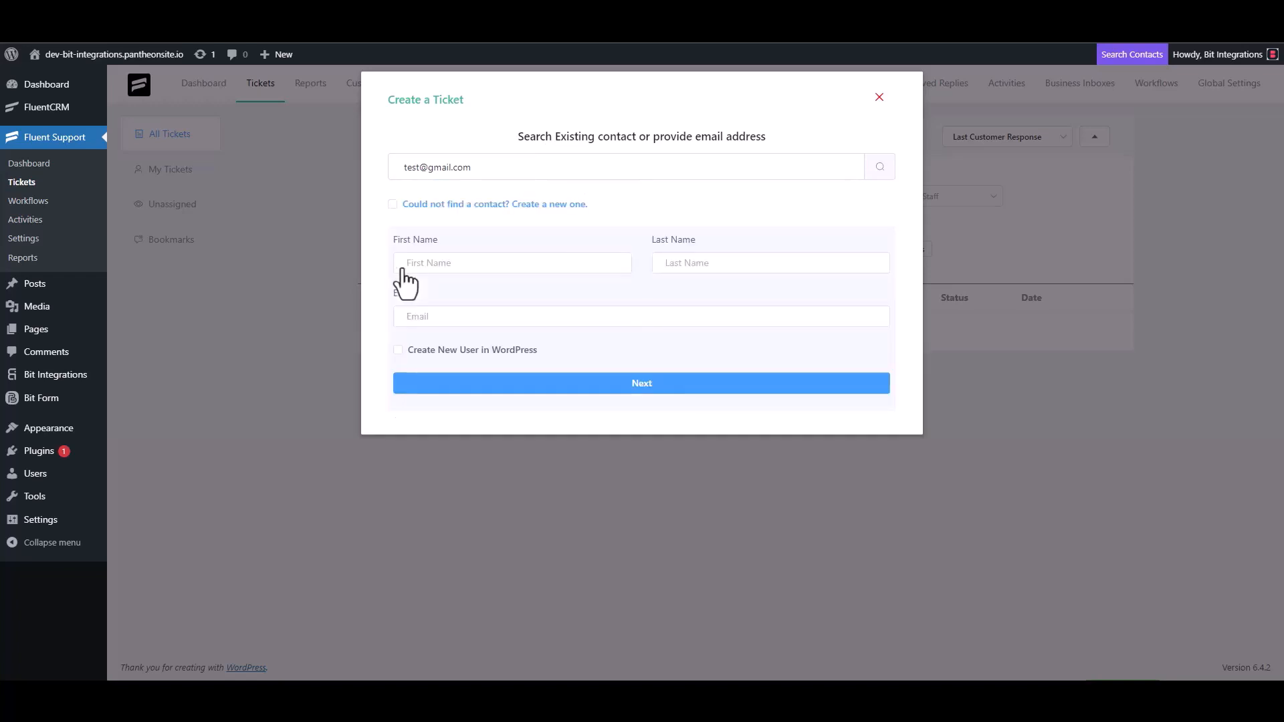
{"action": "left_click", "coordinate": [448, 270]}
{"action": "type", "text": "test3"}
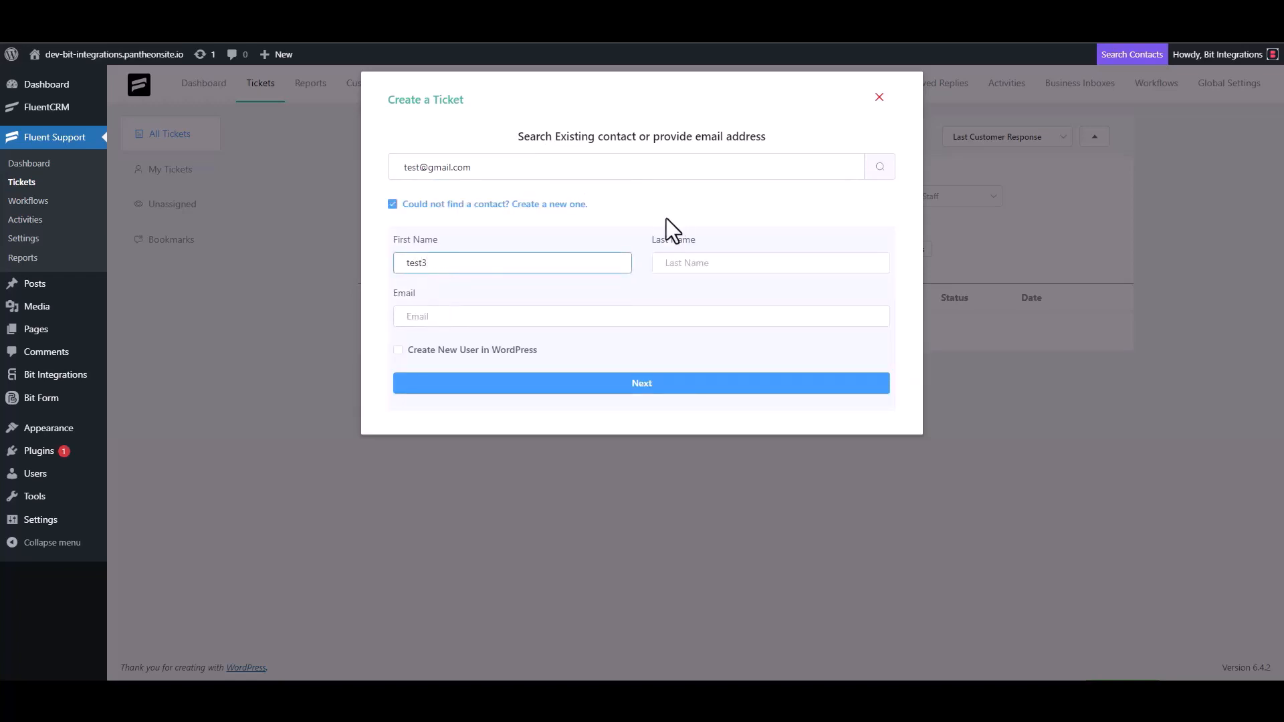
{"action": "left_click", "coordinate": [457, 317]}
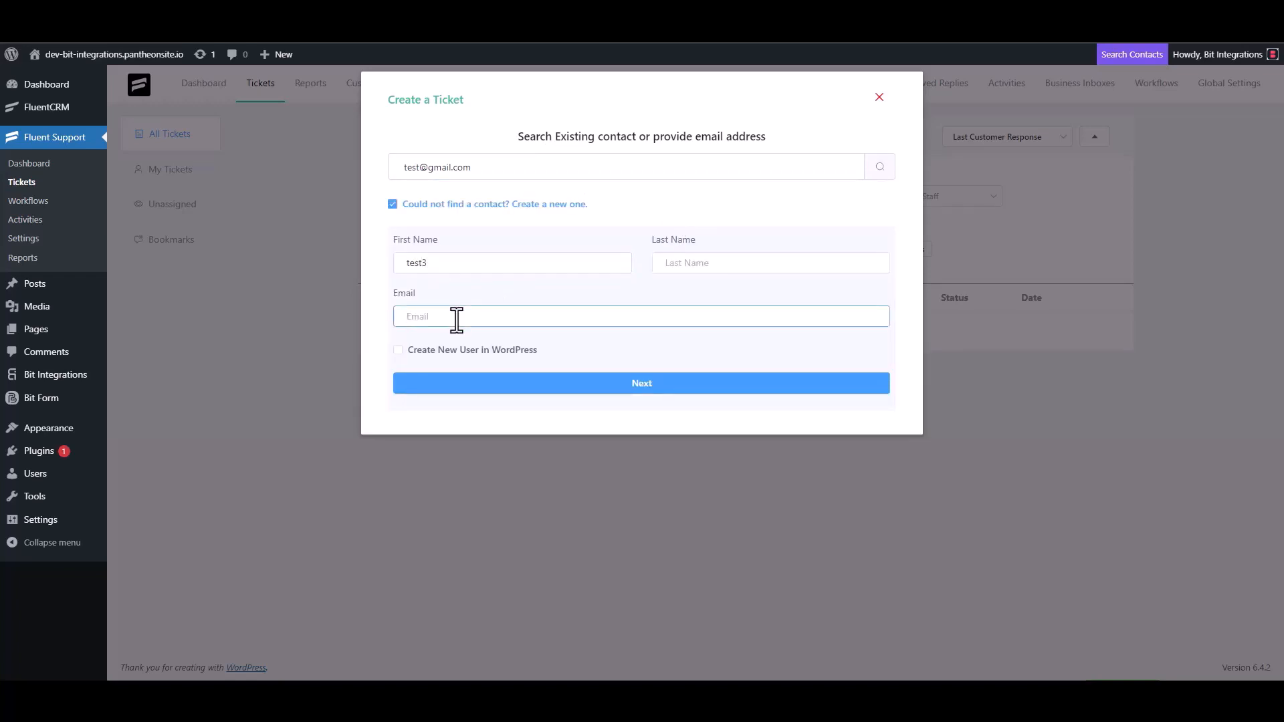
{"action": "left_click", "coordinate": [655, 384]}
Create the ticket with "test" as both its subject and its details.
{"action": "left_click", "coordinate": [467, 242]}
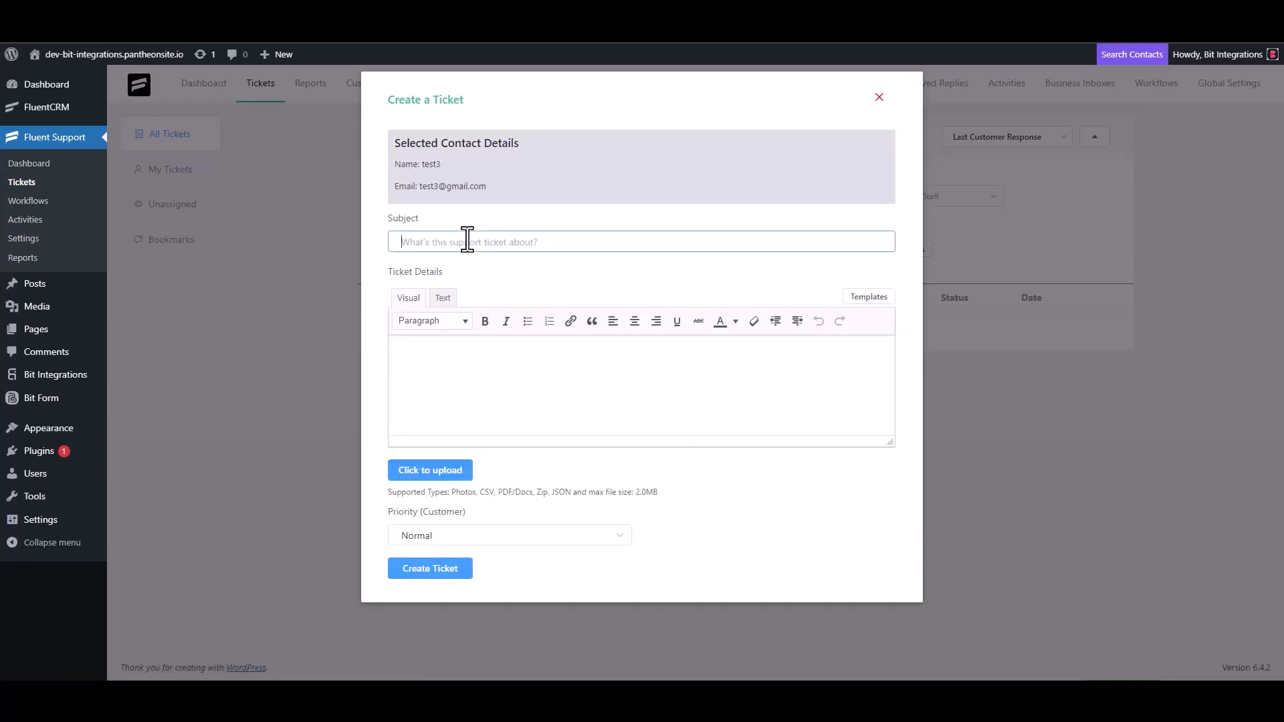
{"action": "type", "text": "test"}
{"action": "left_click", "coordinate": [452, 359]}
{"action": "type", "text": "test"}
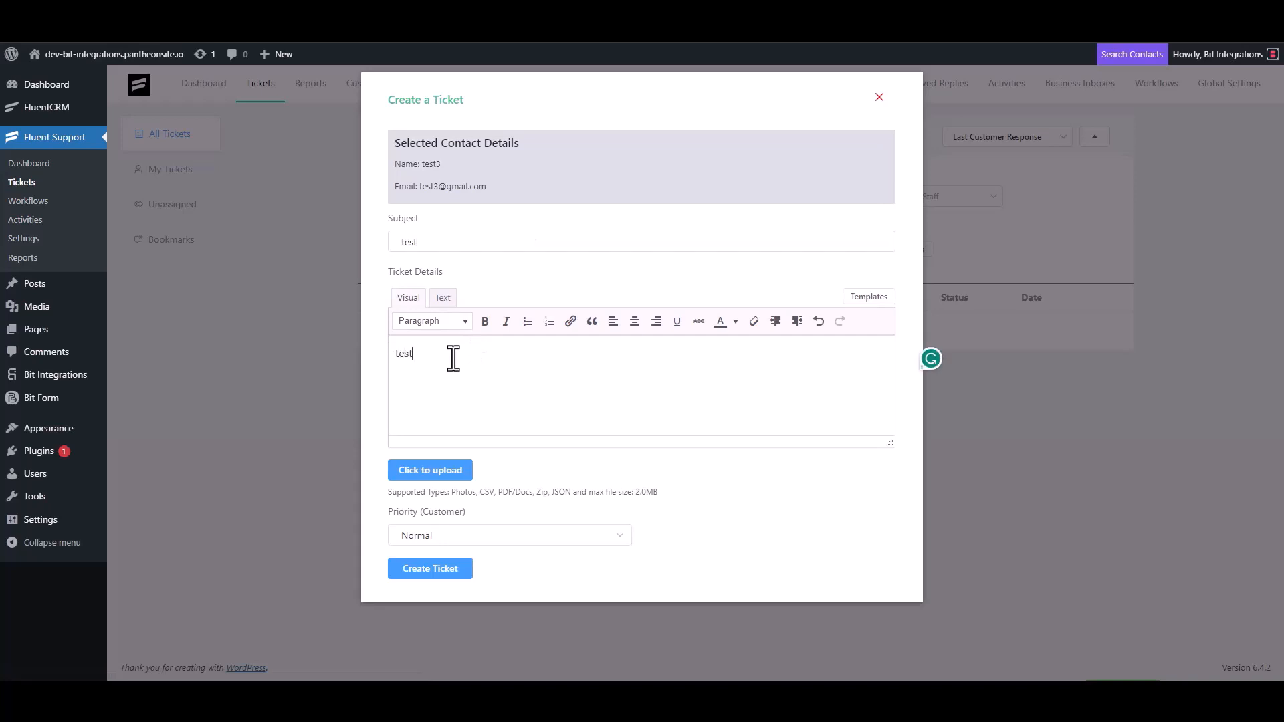
{"action": "left_click", "coordinate": [438, 567]}
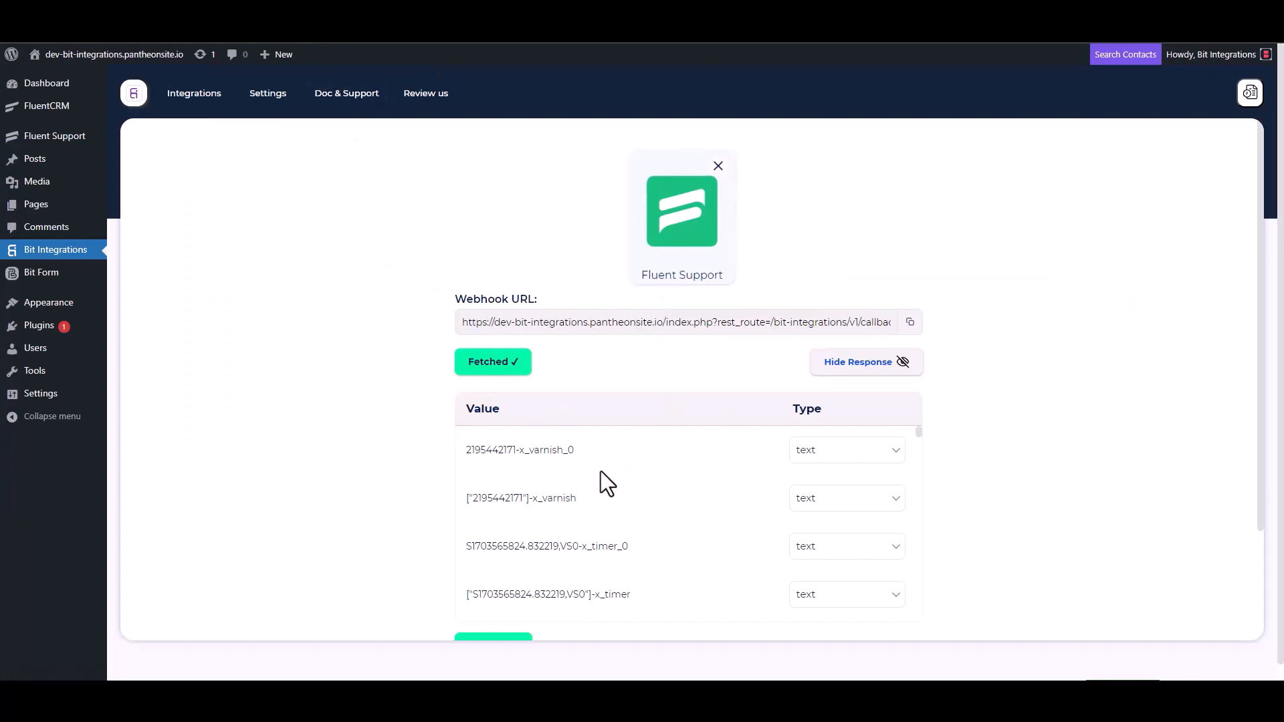
Return to Bit Integrations, review the fetched webhook response and set Livestorm as the integration's action.
{"action": "scroll", "coordinate": [569, 501], "scroll_direction": "down", "scroll_amount": 3}
{"action": "scroll", "coordinate": [417, 515], "scroll_direction": "down", "scroll_amount": 3}
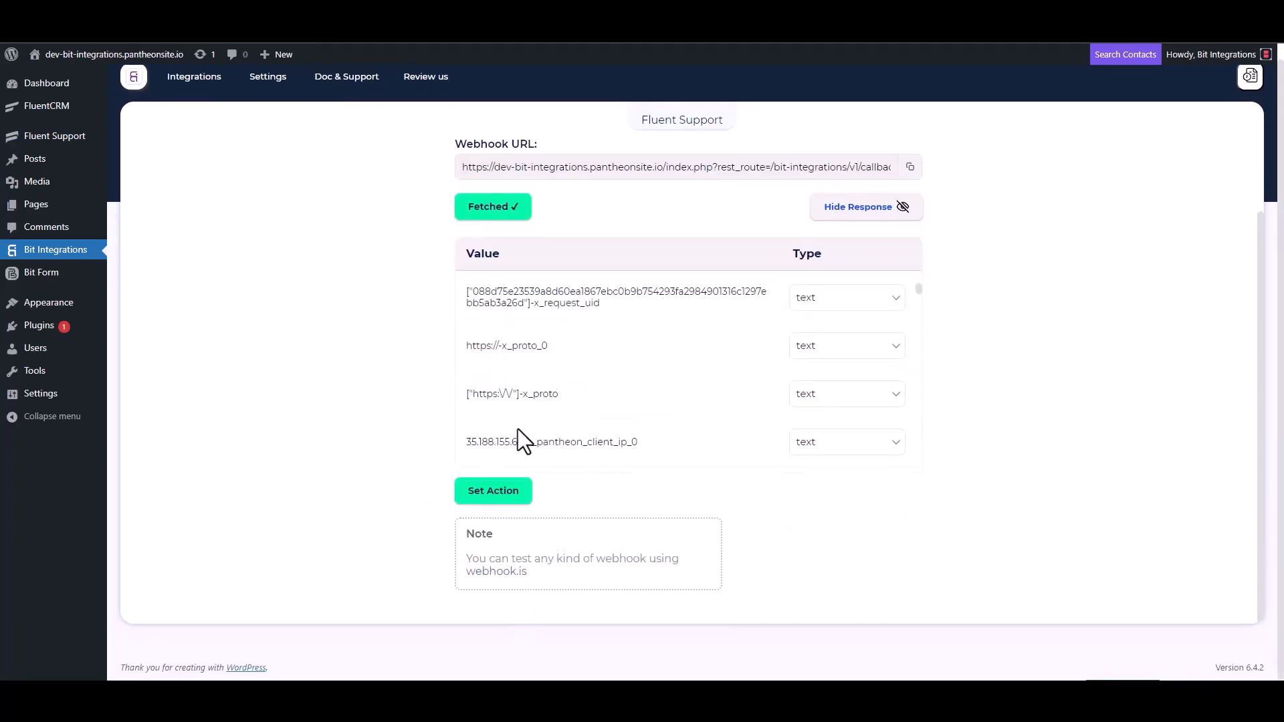
{"action": "scroll", "coordinate": [592, 365], "scroll_direction": "down", "scroll_amount": 5}
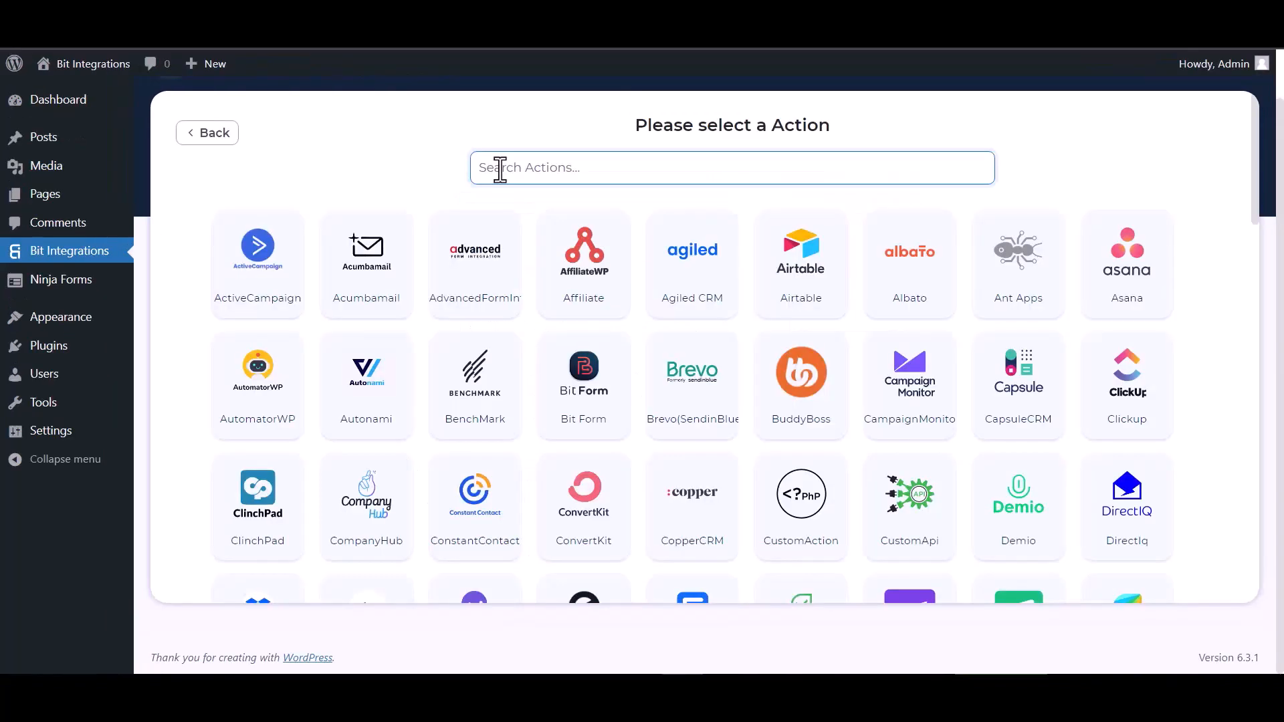
{"action": "left_click", "coordinate": [496, 167]}
{"action": "type", "text": "live"}
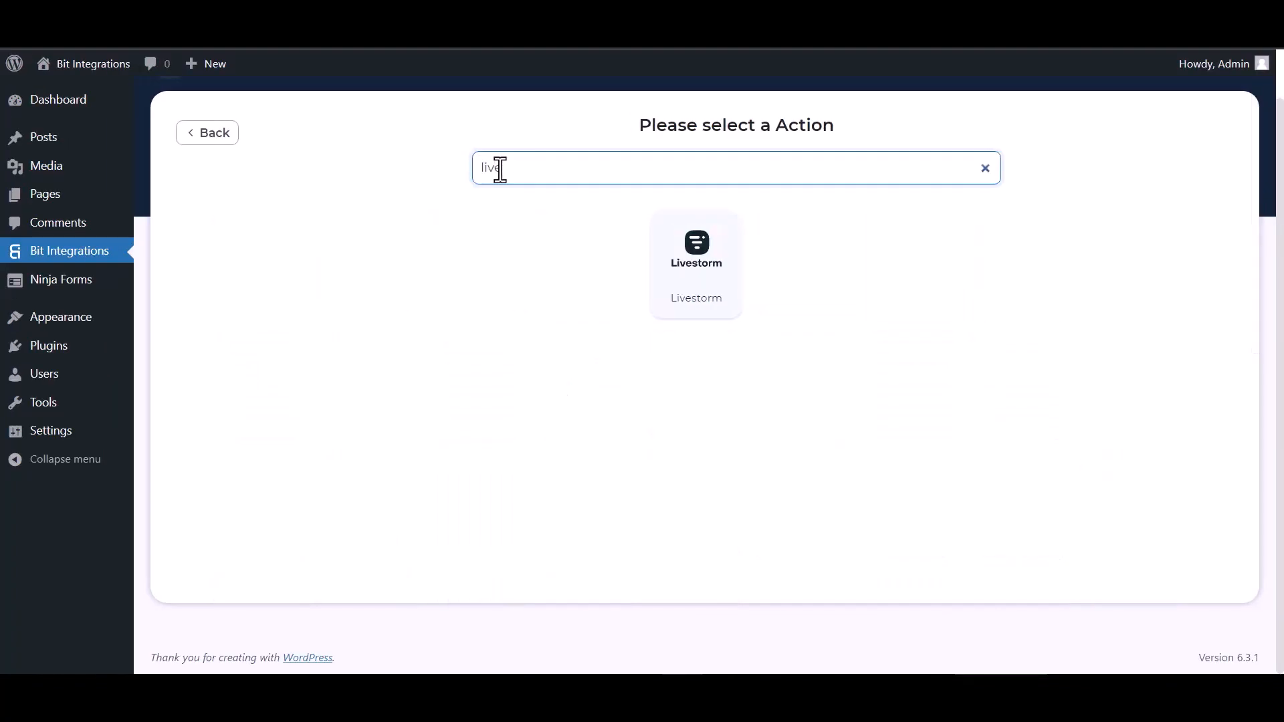
{"action": "left_click", "coordinate": [705, 275]}
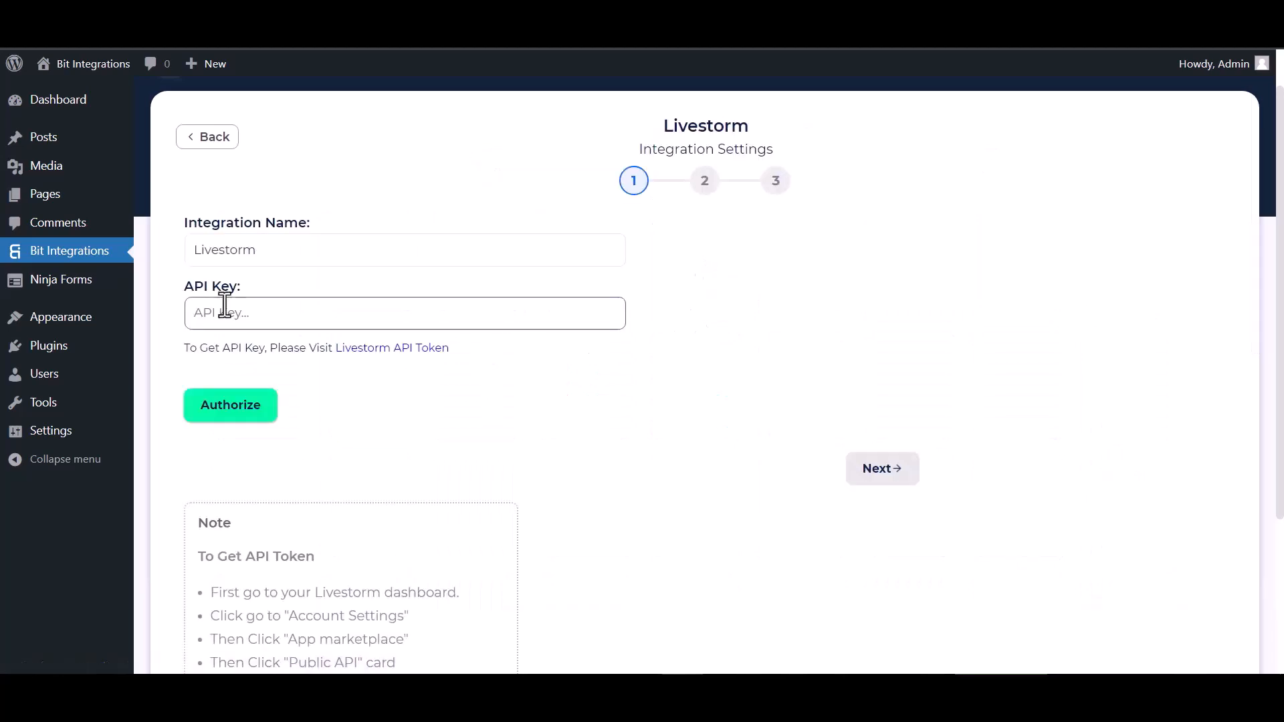
Open Livestorm's Public API token page and start a new token named "Bit Integrations".
{"action": "left_click", "coordinate": [367, 350]}
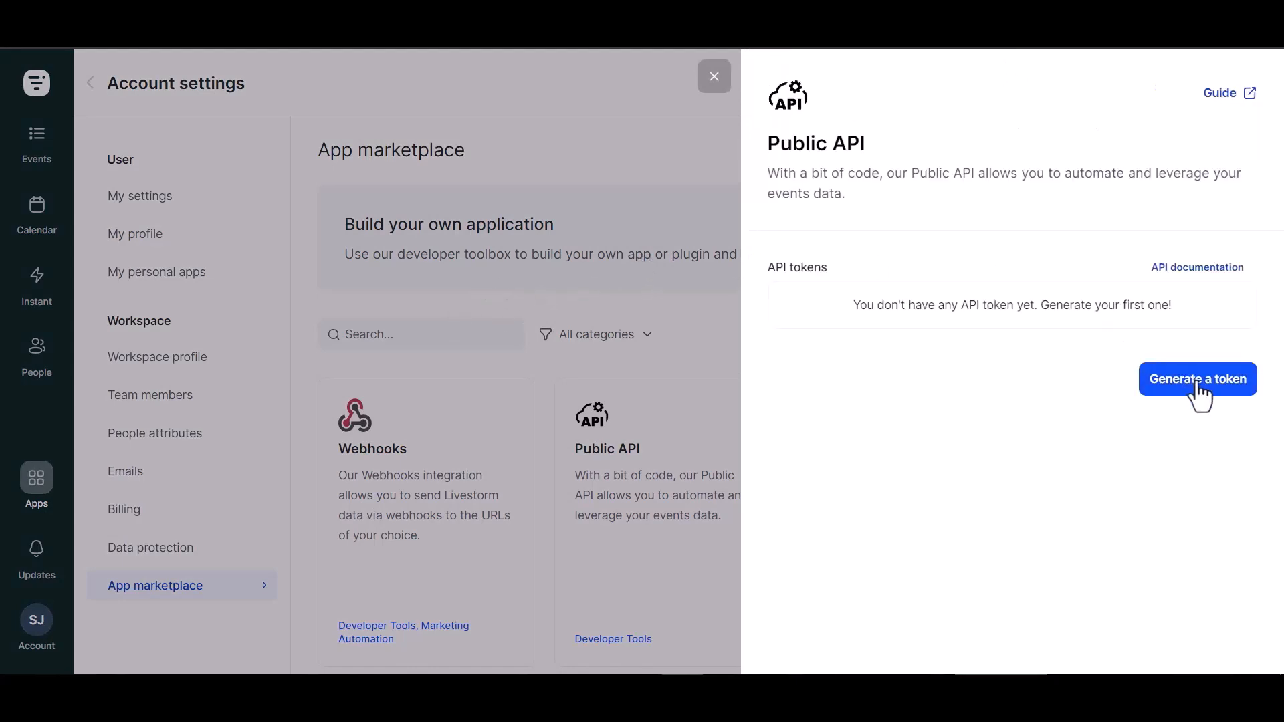
{"action": "left_click", "coordinate": [1201, 395]}
{"action": "left_click", "coordinate": [815, 341]}
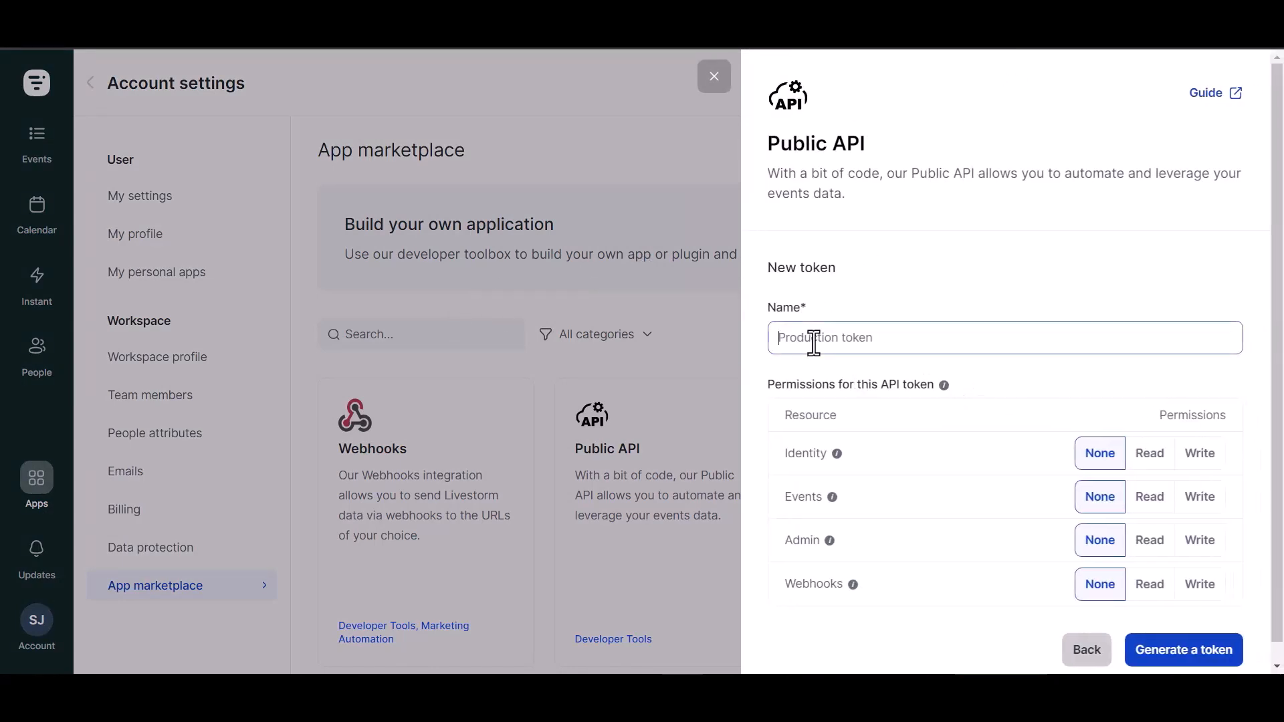
{"action": "type", "text": "B"}
{"action": "type", "text": "it Integrations"}
Generate the token with Write permission for Identity, Events, Admin and Webhooks, and copy it before closing its details.
{"action": "left_click", "coordinate": [1201, 453]}
{"action": "left_click", "coordinate": [1201, 497]}
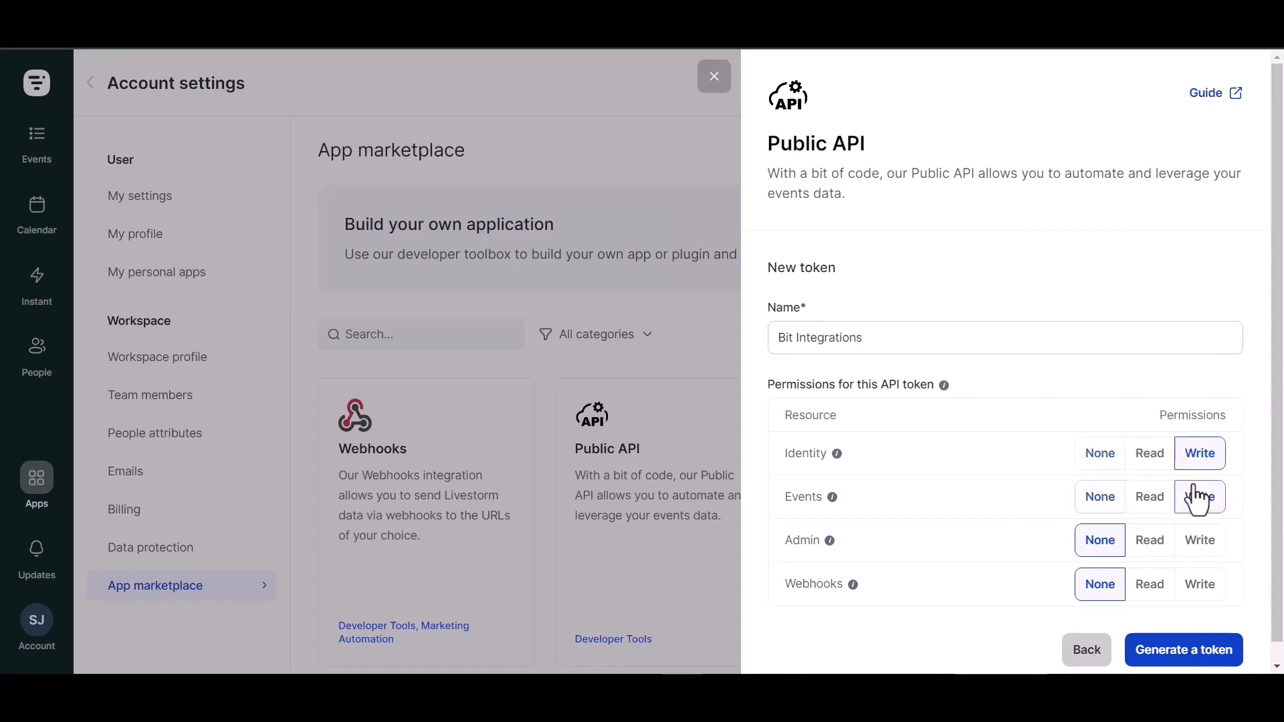
{"action": "left_click", "coordinate": [1200, 541]}
{"action": "left_click", "coordinate": [1198, 585]}
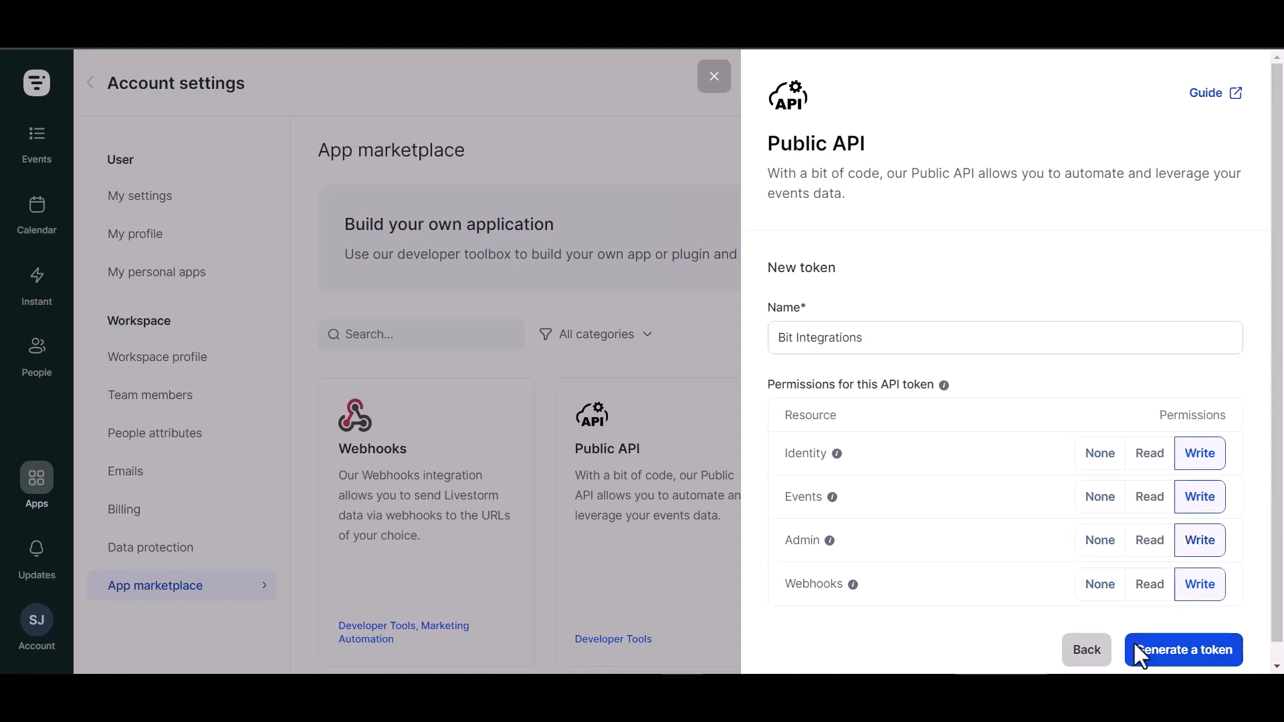
{"action": "left_click", "coordinate": [1182, 661]}
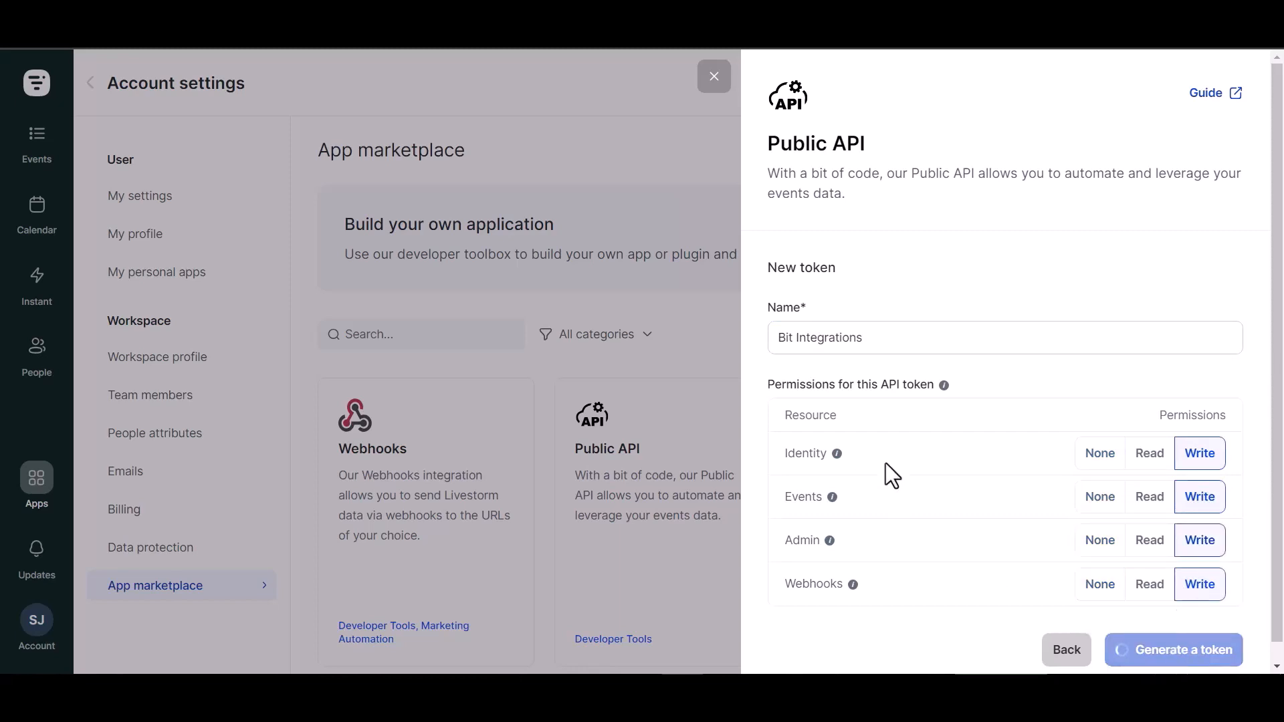
{"action": "left_click", "coordinate": [1218, 386]}
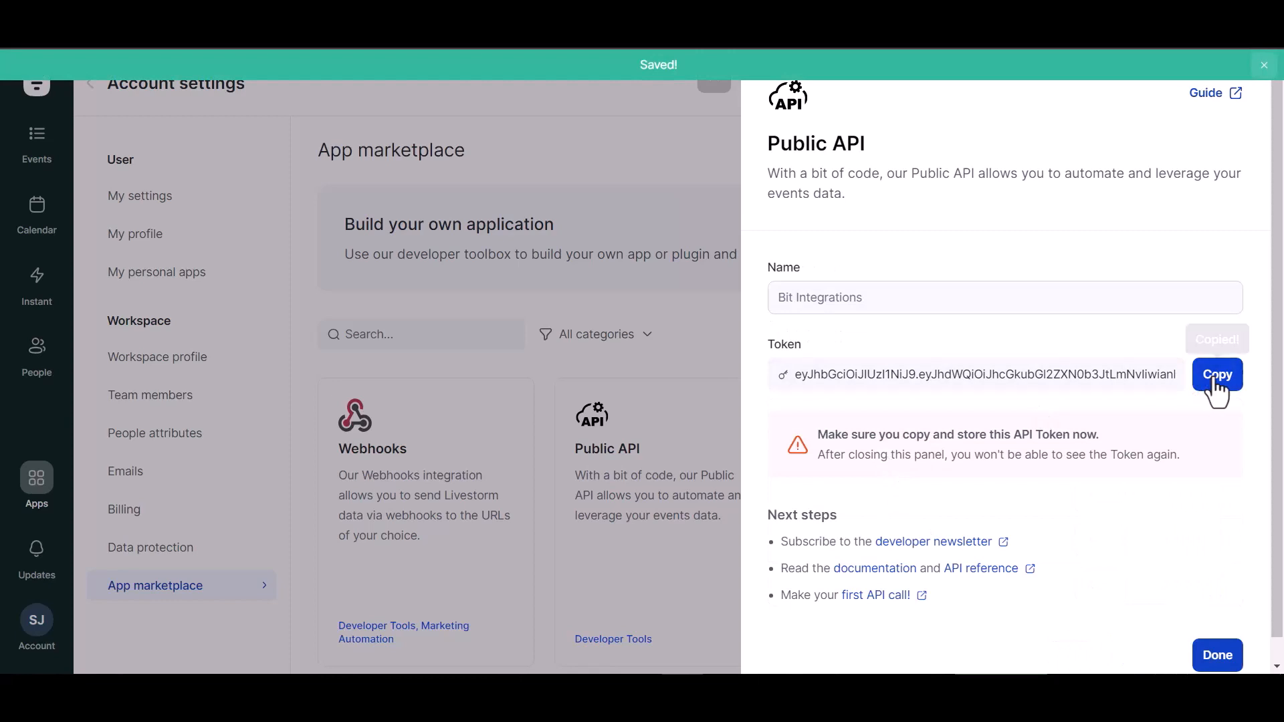
{"action": "left_click", "coordinate": [1217, 656]}
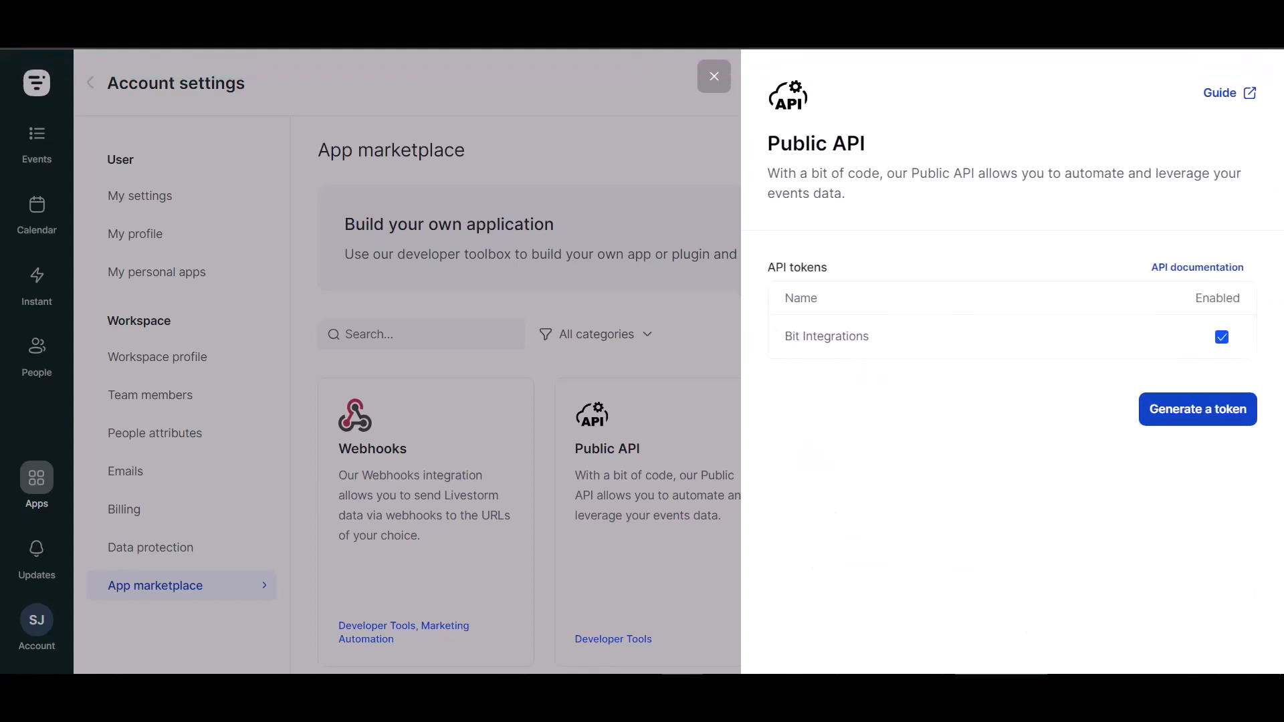
Return to the Livestorm integration settings, paste the copied API key, authorize the connection and continue to the second stage.
{"action": "left_click", "coordinate": [348, 27]}
{"action": "left_click", "coordinate": [301, 310]}
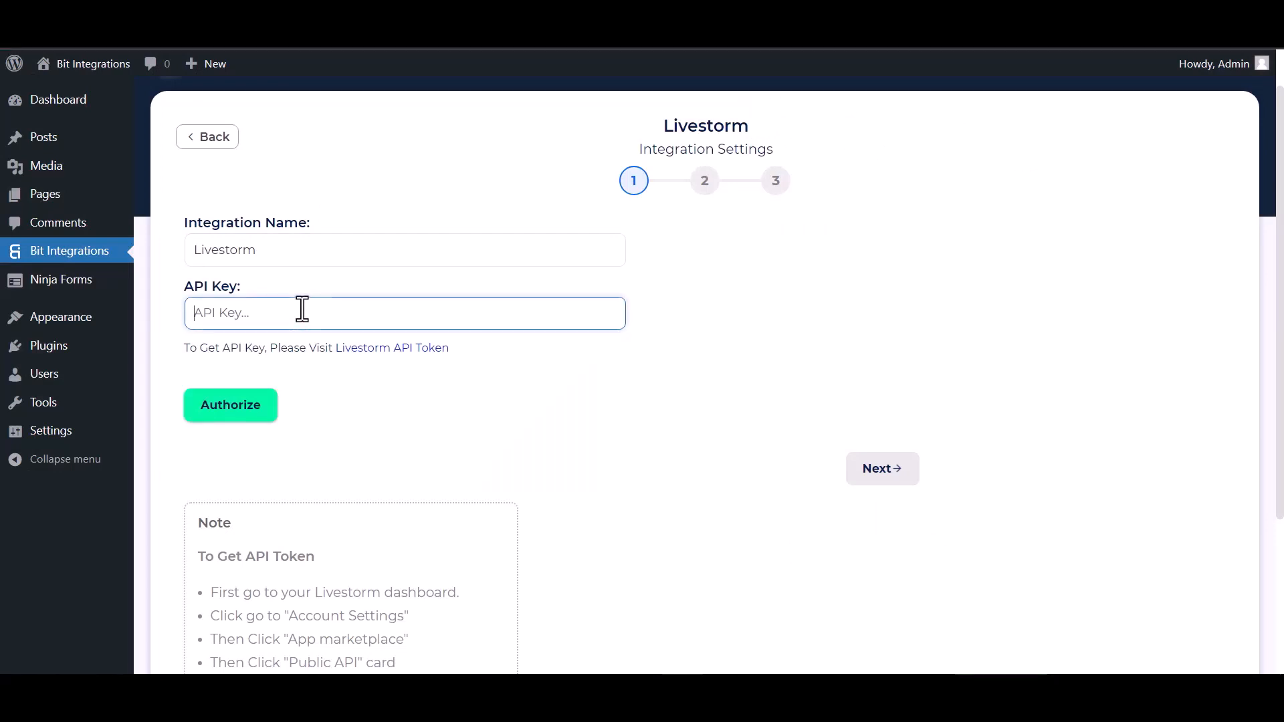
{"action": "key", "text": "ctrl+v"}
{"action": "left_click", "coordinate": [227, 419]}
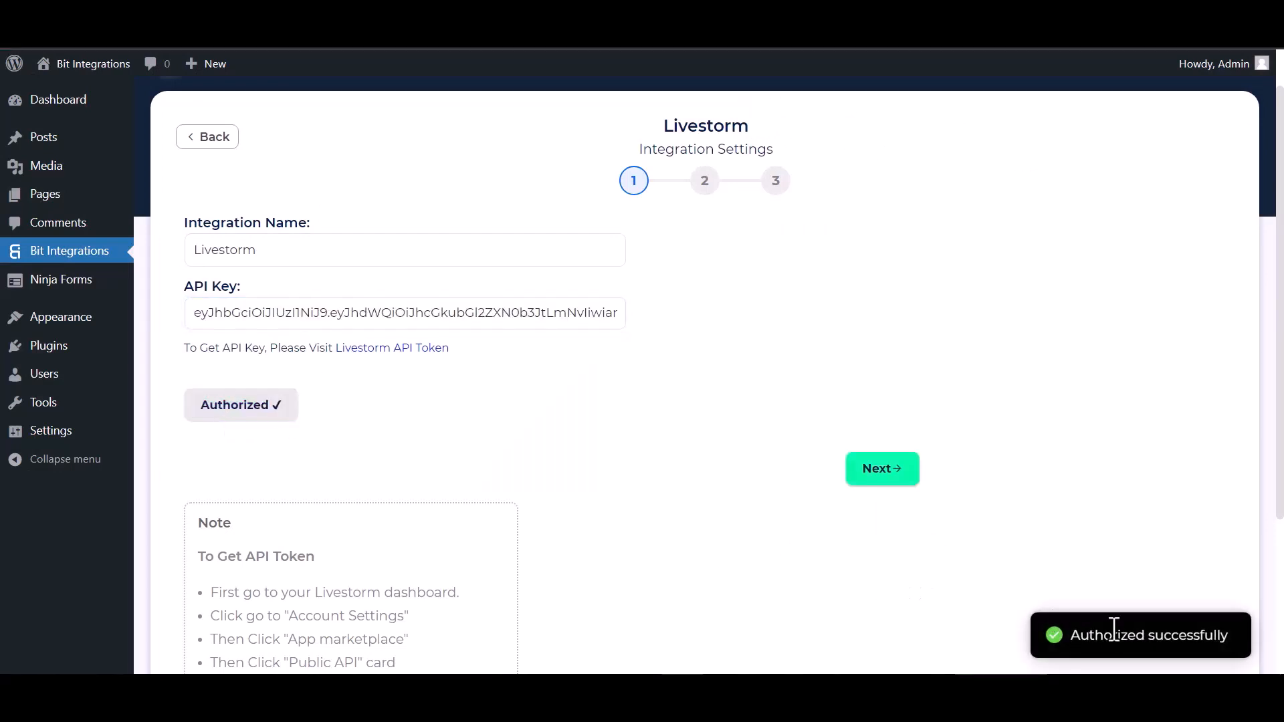
{"action": "left_click", "coordinate": [876, 470]}
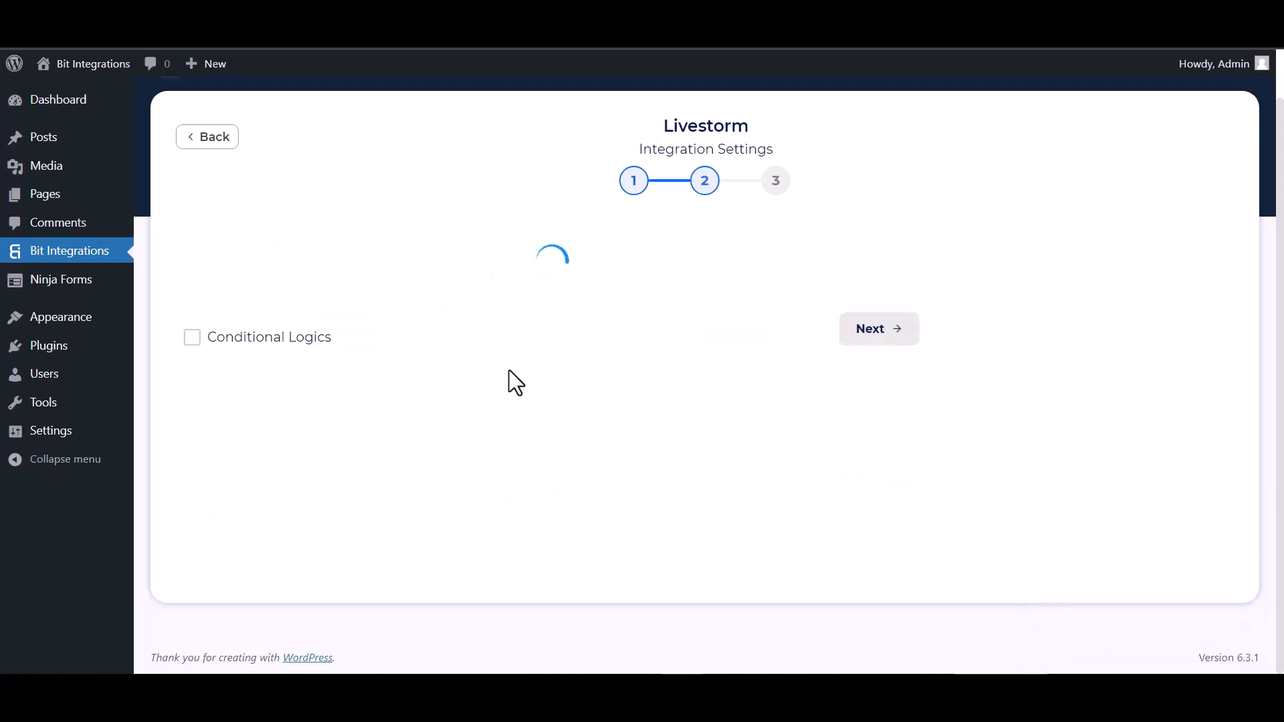
Select the "Bit Integrations" event and its session on Friday, September 29th 2023 07:00:00 PM.
{"action": "left_click", "coordinate": [444, 265]}
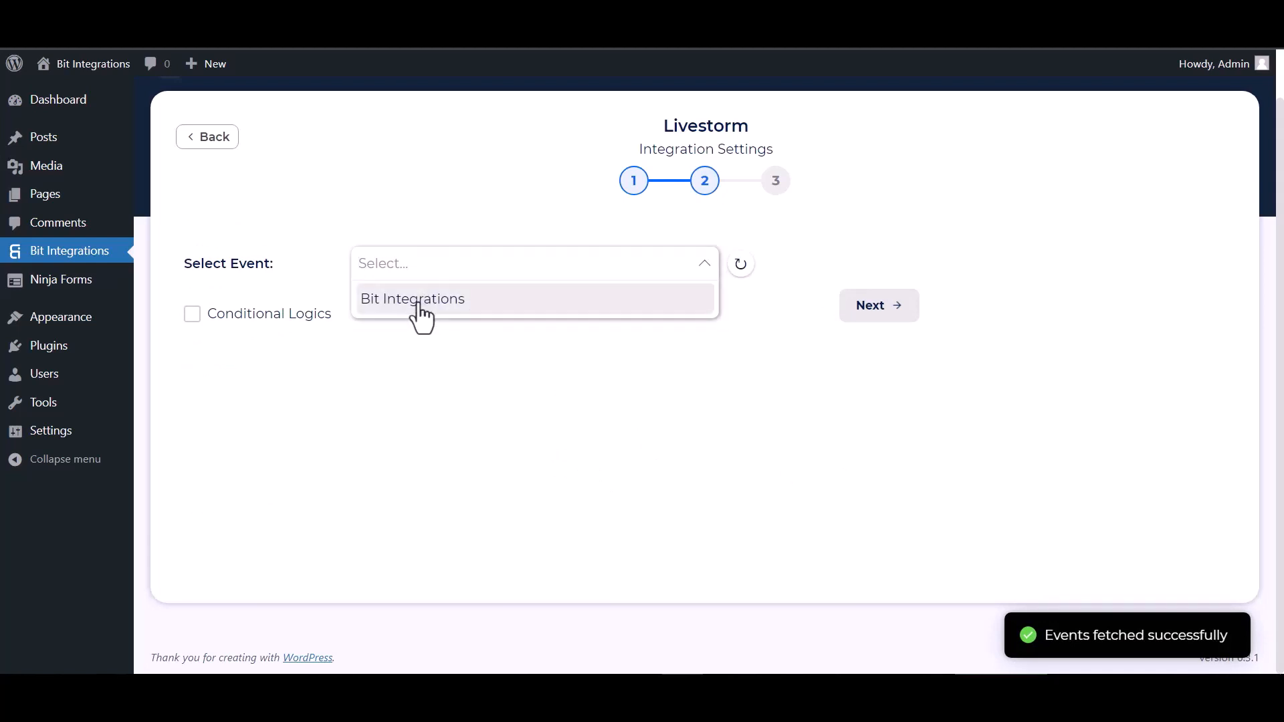
{"action": "left_click", "coordinate": [418, 301]}
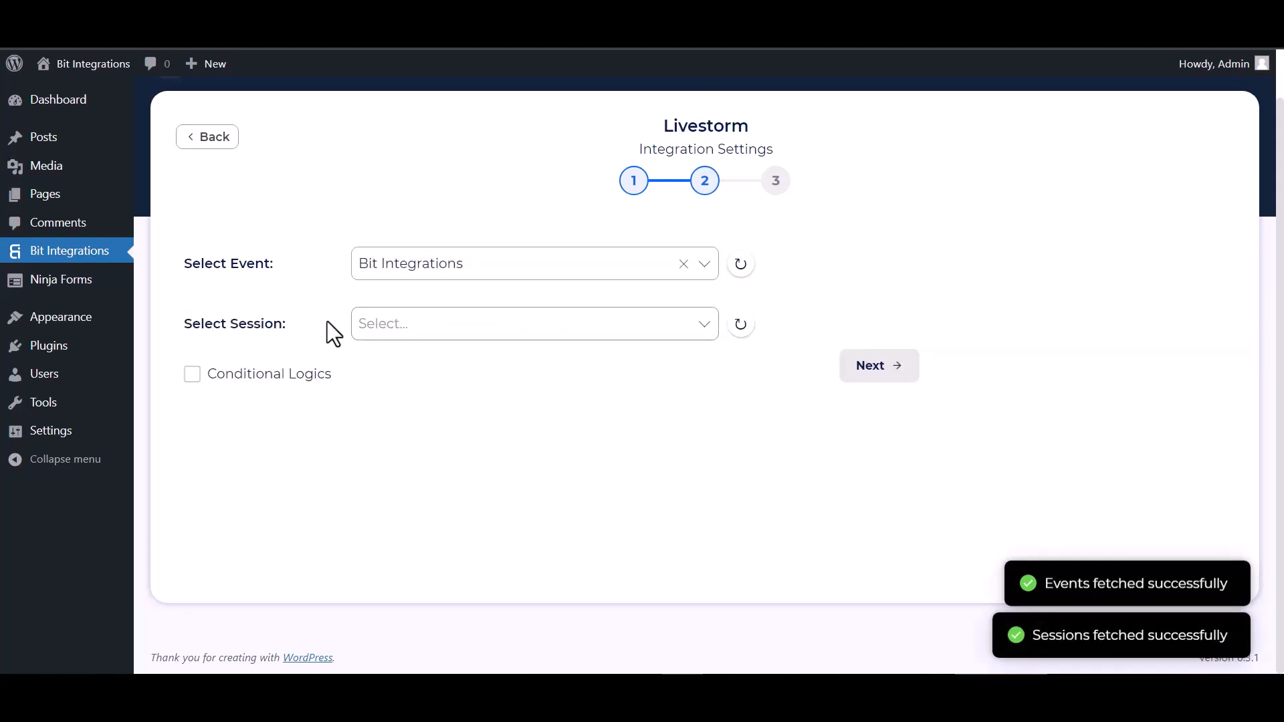
{"action": "left_click", "coordinate": [438, 328]}
{"action": "left_click", "coordinate": [427, 361]}
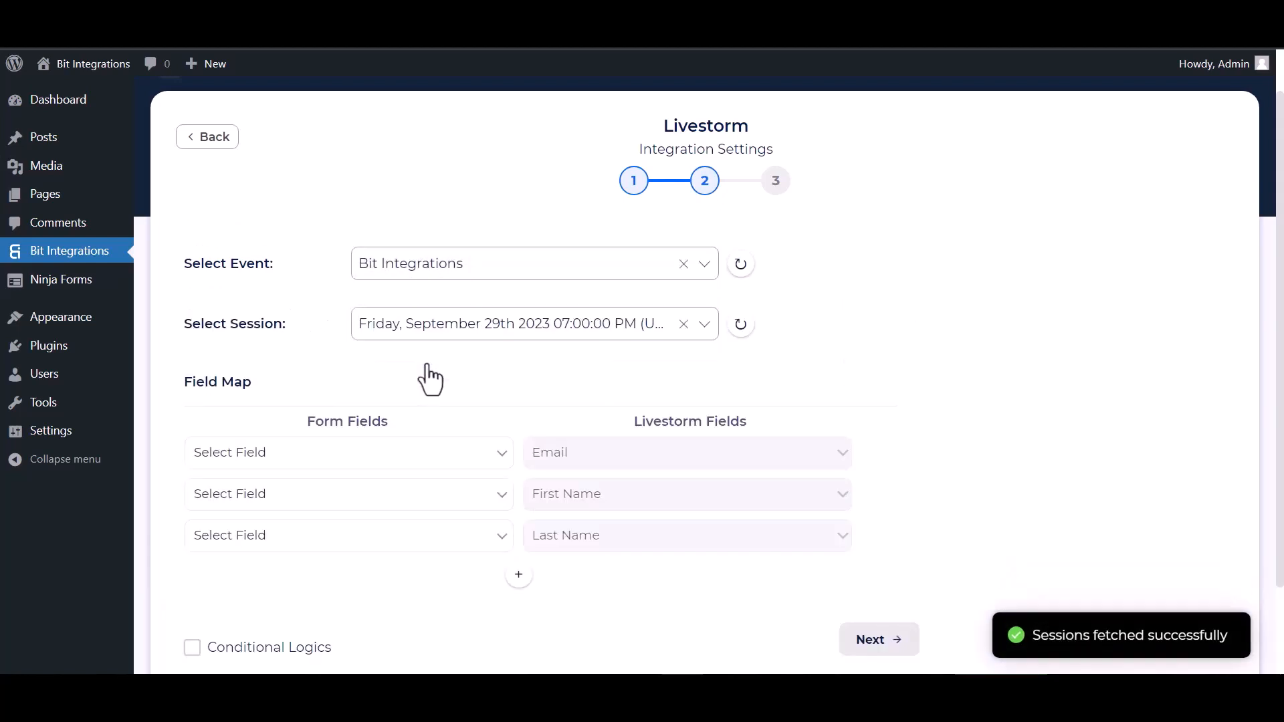
Map the form fields Email, First Name and Last Name to the matching Livestorm fields.
{"action": "scroll", "coordinate": [429, 380], "scroll_direction": "down", "scroll_amount": 2}
{"action": "left_click", "coordinate": [361, 344]}
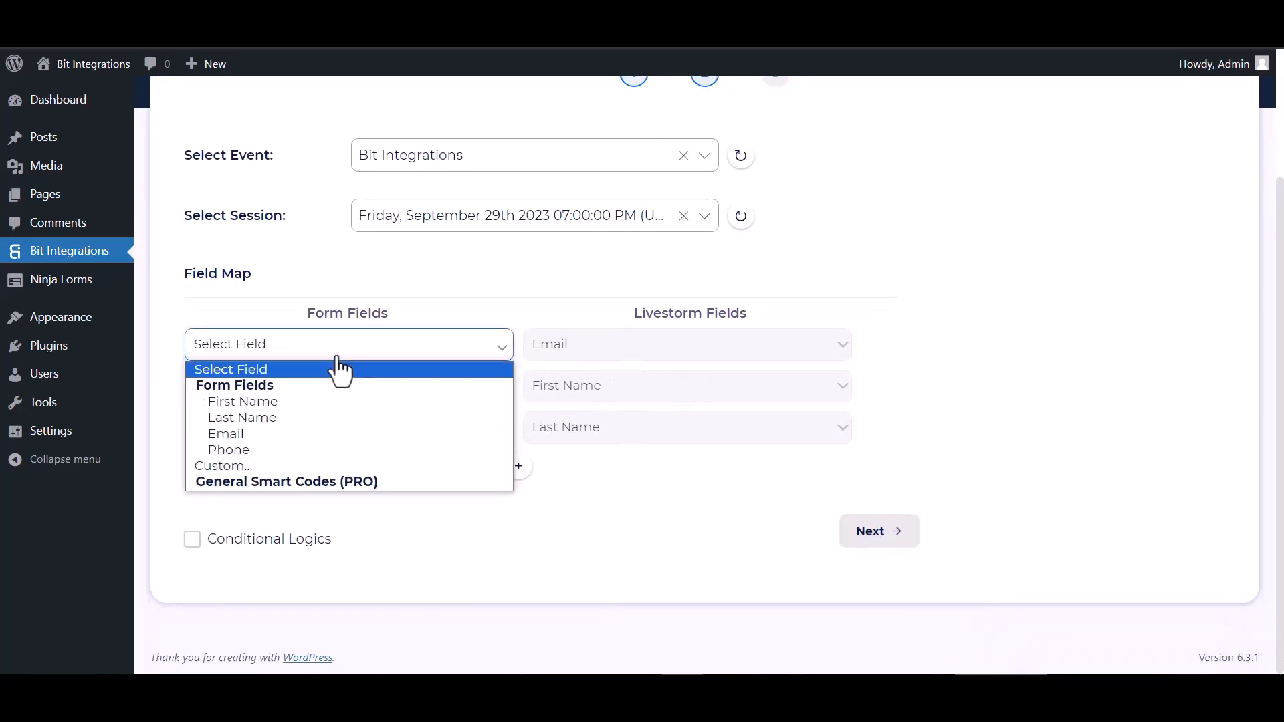
{"action": "left_click", "coordinate": [231, 435]}
{"action": "left_click", "coordinate": [310, 388]}
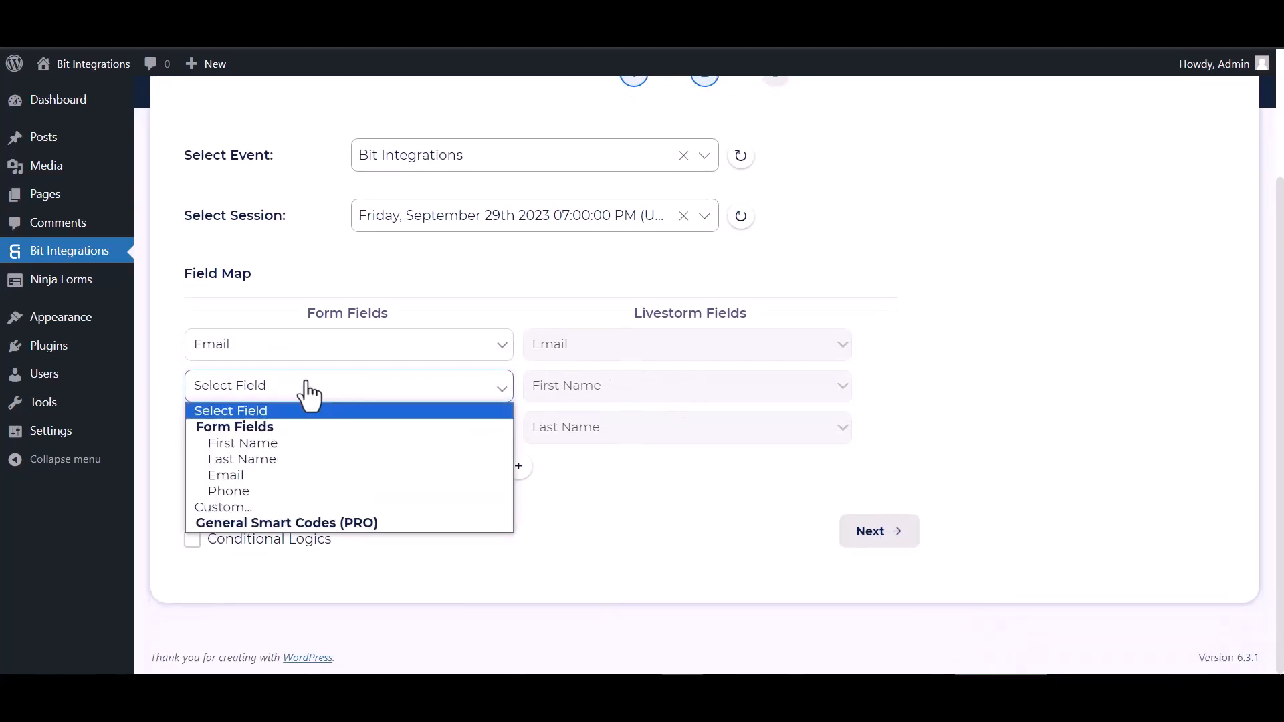
{"action": "left_click", "coordinate": [258, 443]}
{"action": "left_click", "coordinate": [275, 431]}
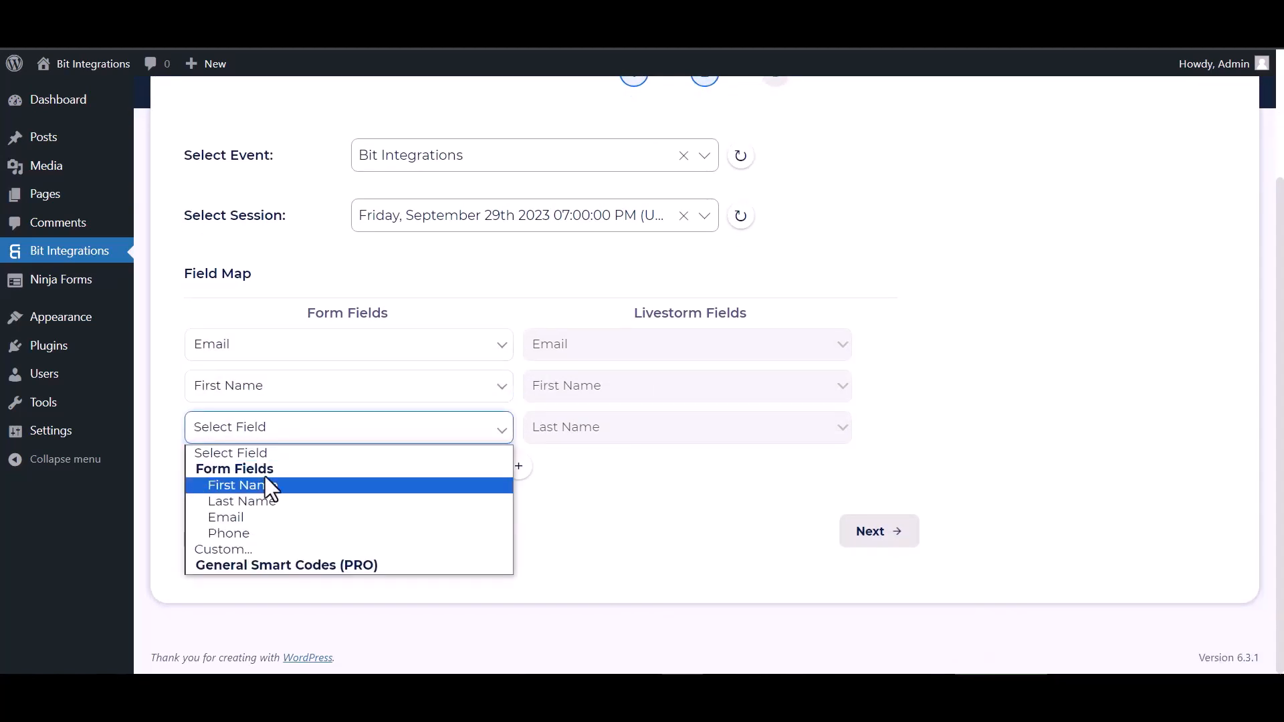
{"action": "left_click", "coordinate": [246, 501]}
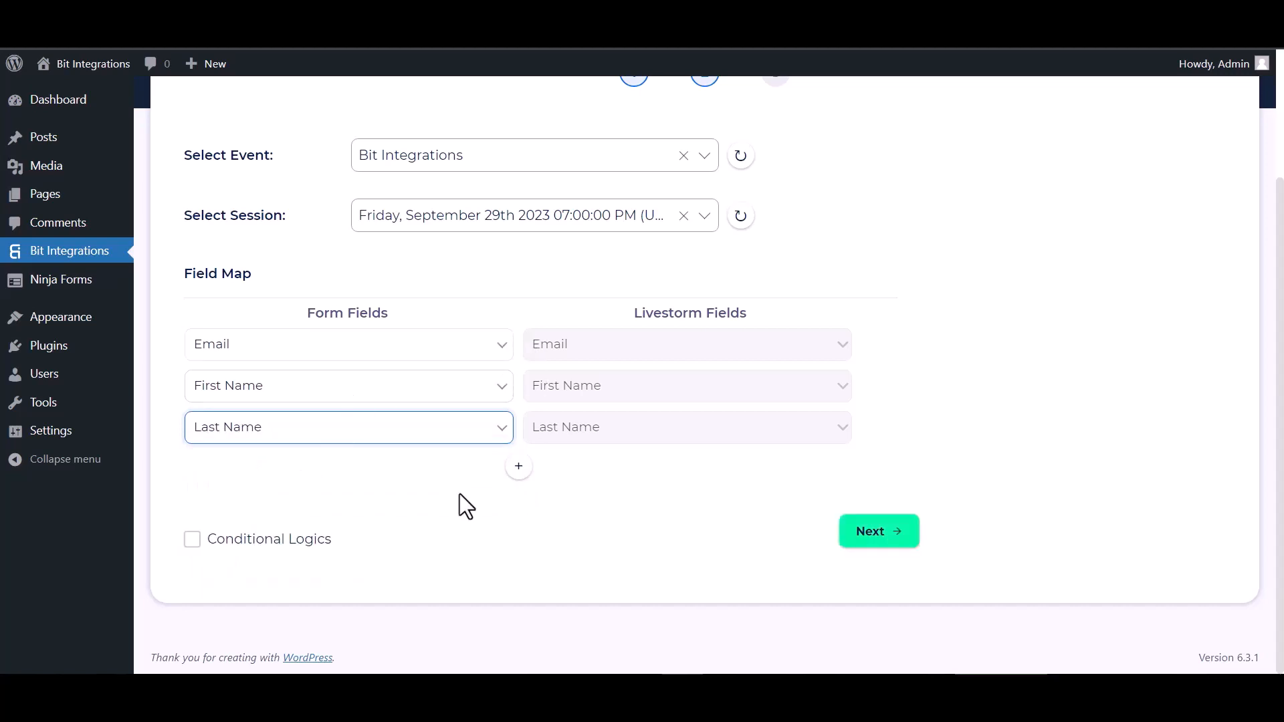
{"action": "left_click", "coordinate": [192, 540]}
{"action": "scroll", "coordinate": [370, 452], "scroll_direction": "down", "scroll_amount": 3}
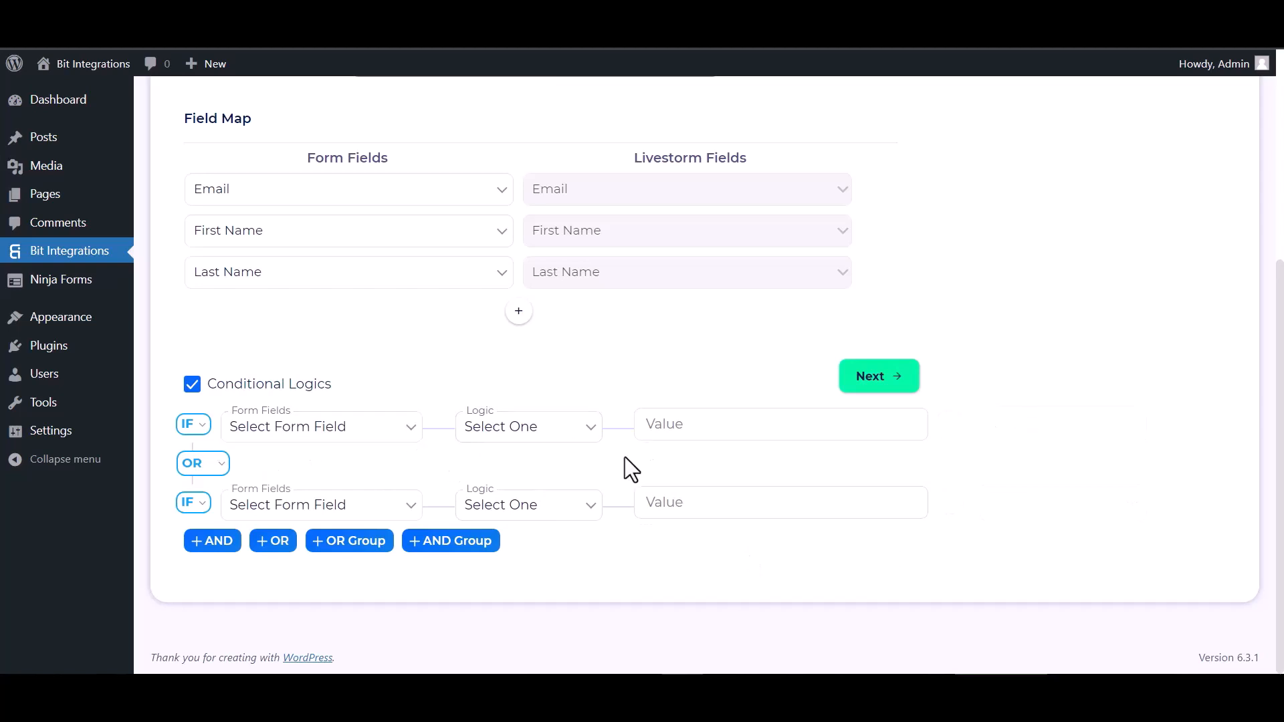
{"action": "left_click", "coordinate": [192, 384]}
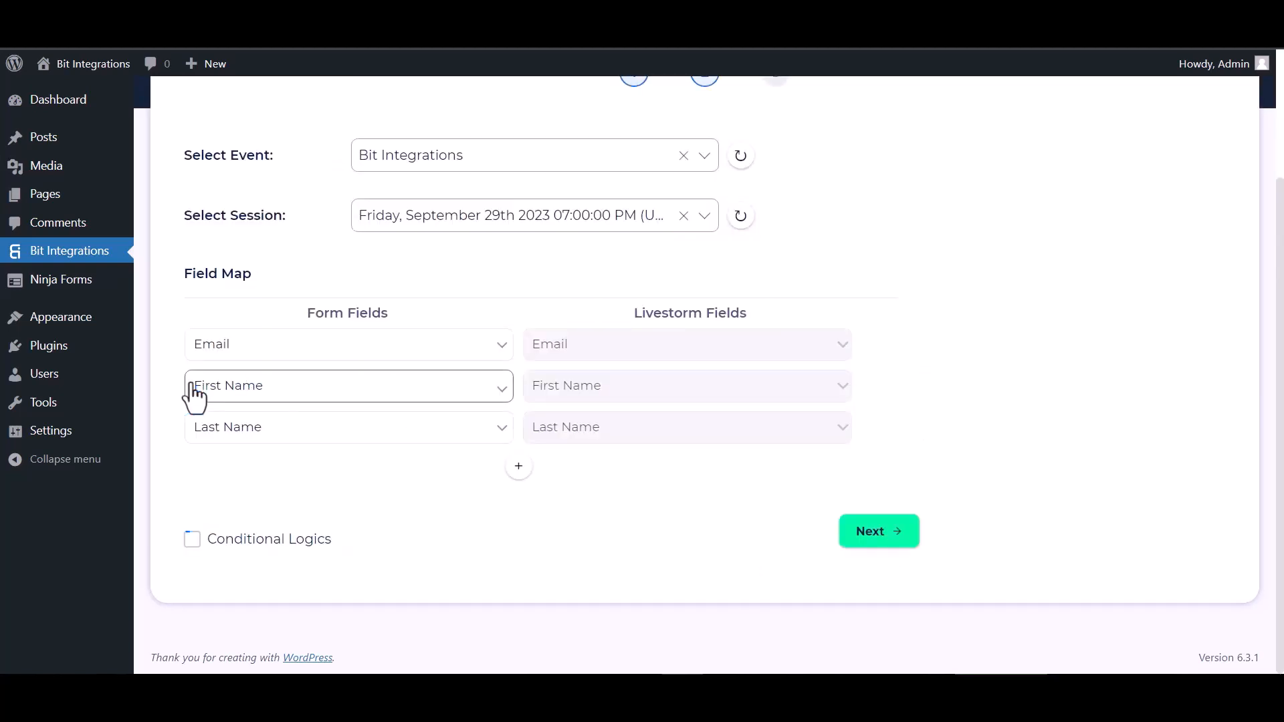
Proceed to the final stage without conditional logic, and finish and save the Livestorm integration.
{"action": "left_click", "coordinate": [877, 535]}
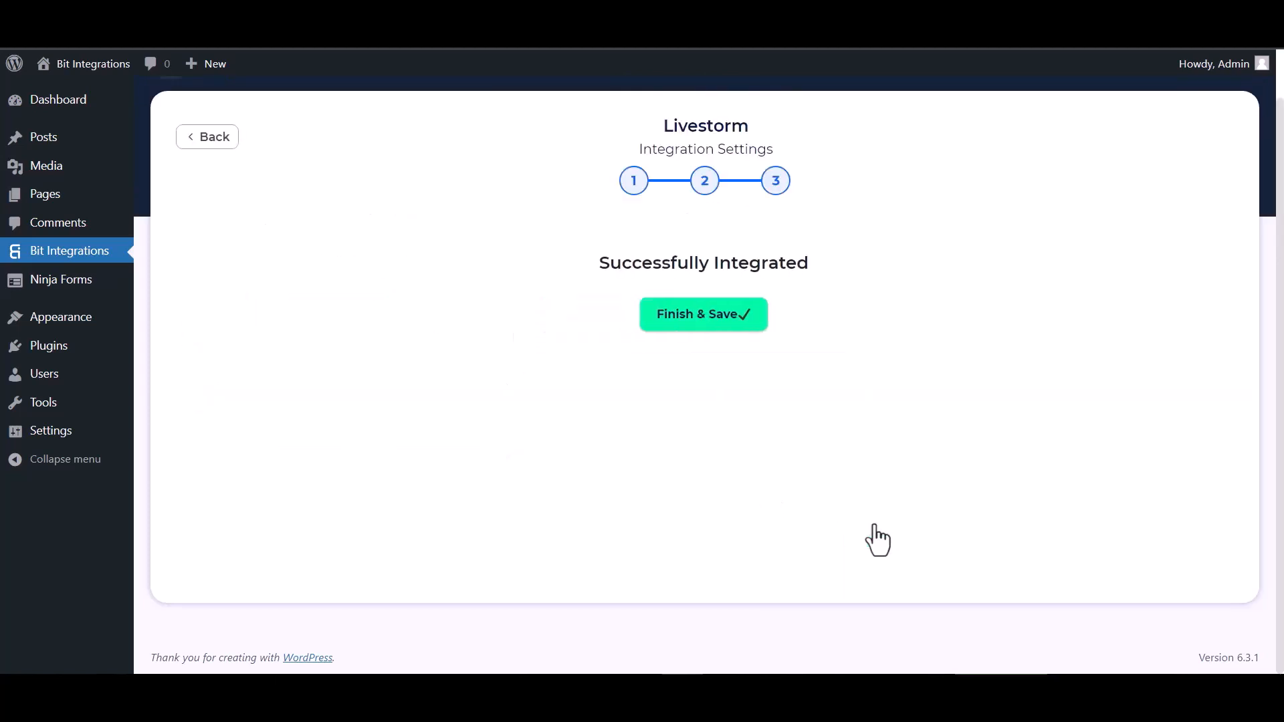
{"action": "left_click", "coordinate": [717, 324]}
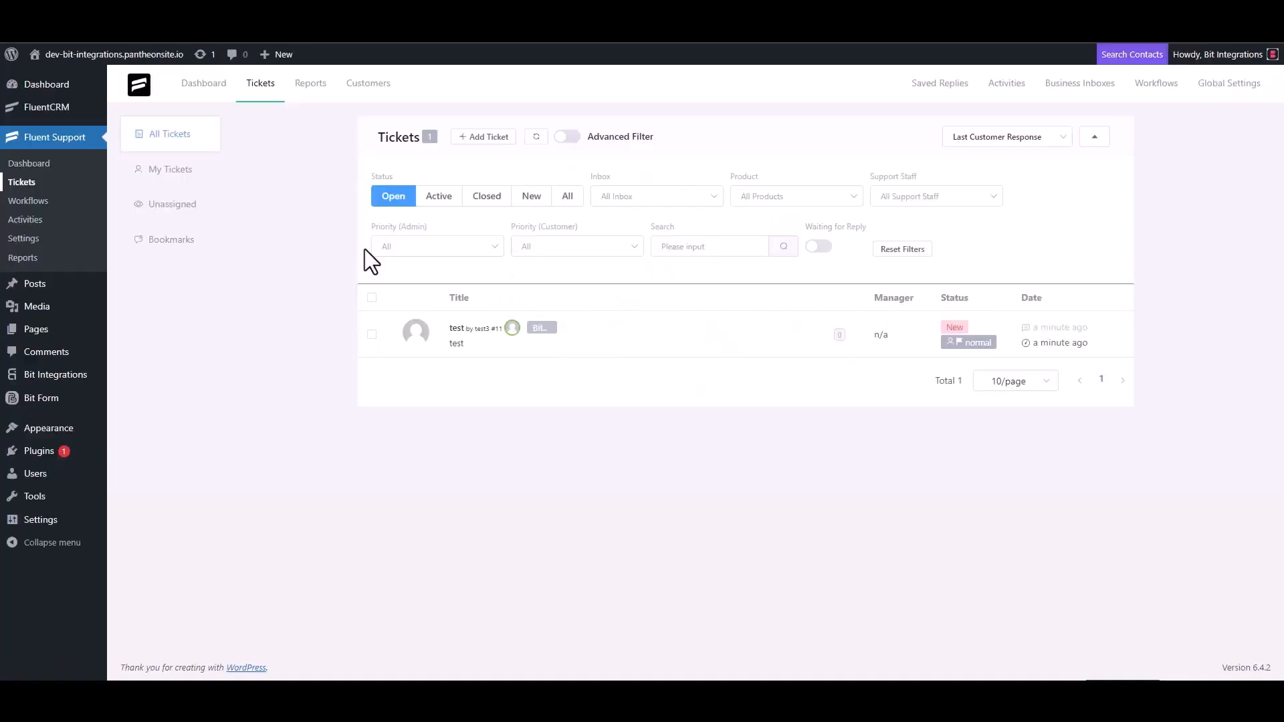
Start a new ticket in Fluent Support and search for the contact by the support e-mail address.
{"action": "left_click", "coordinate": [482, 137]}
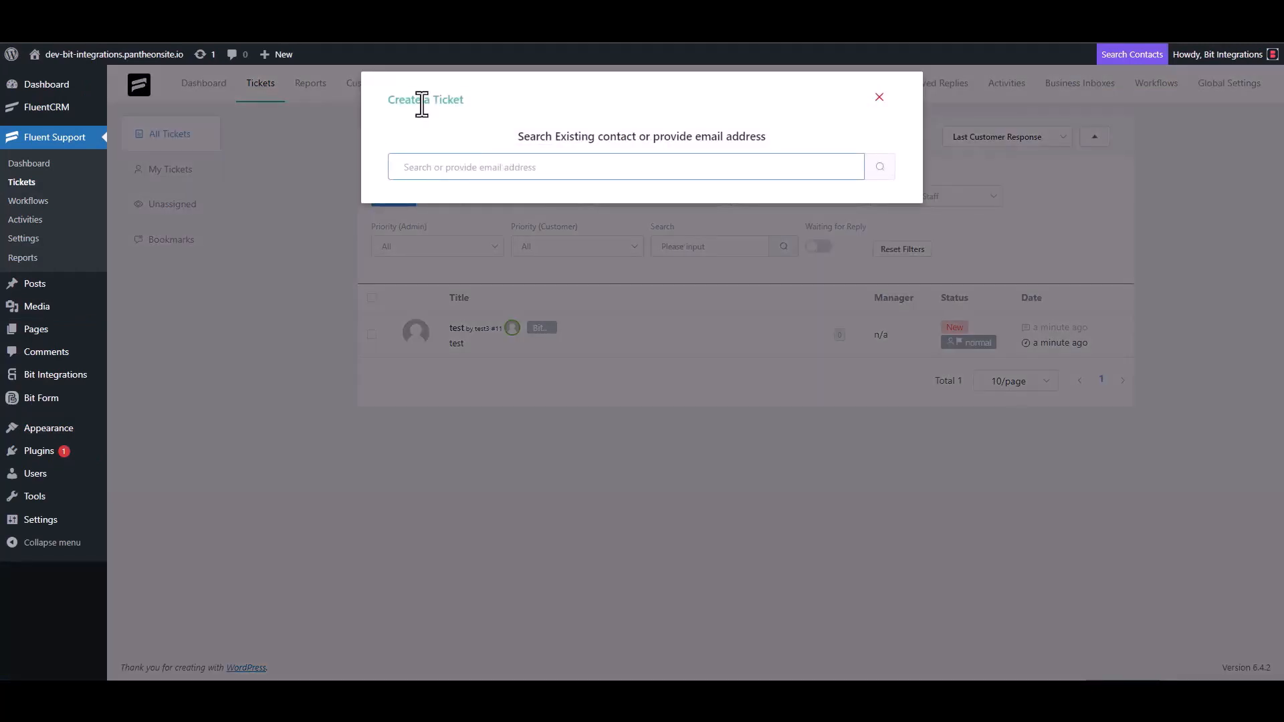
{"action": "triple_click", "coordinate": [468, 166]}
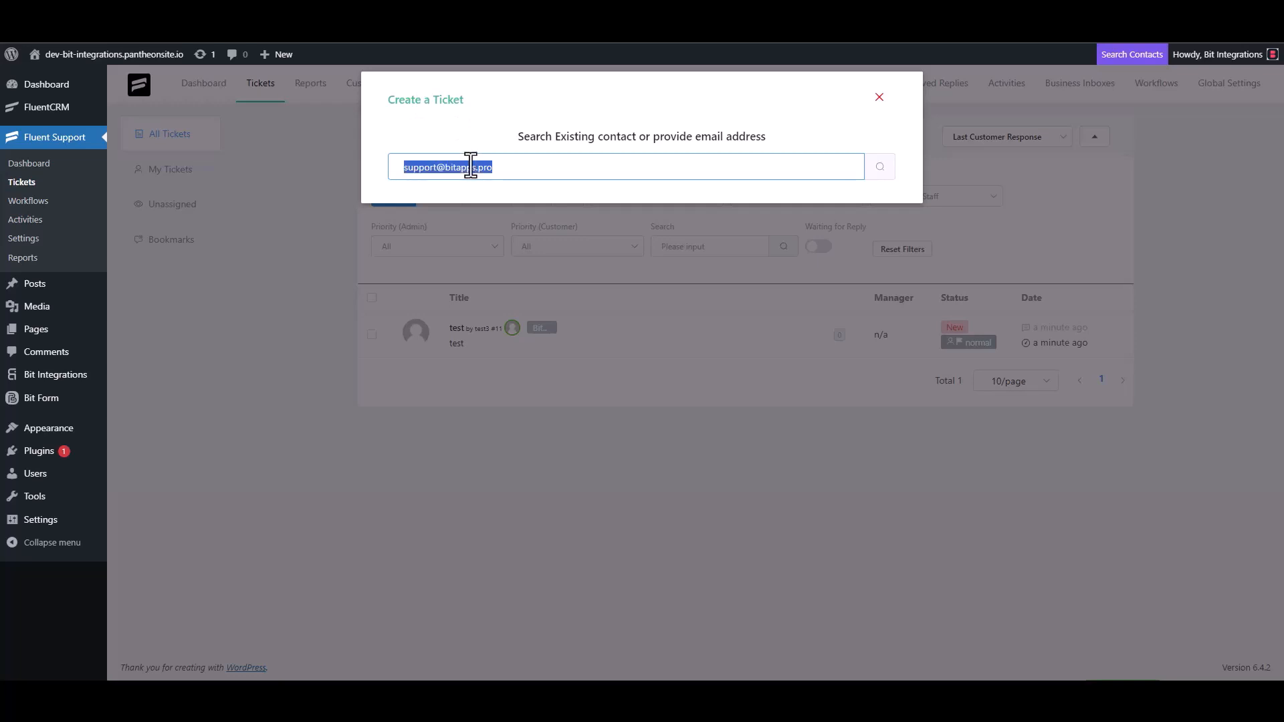
{"action": "left_click", "coordinate": [516, 172]}
{"action": "left_click", "coordinate": [880, 167]}
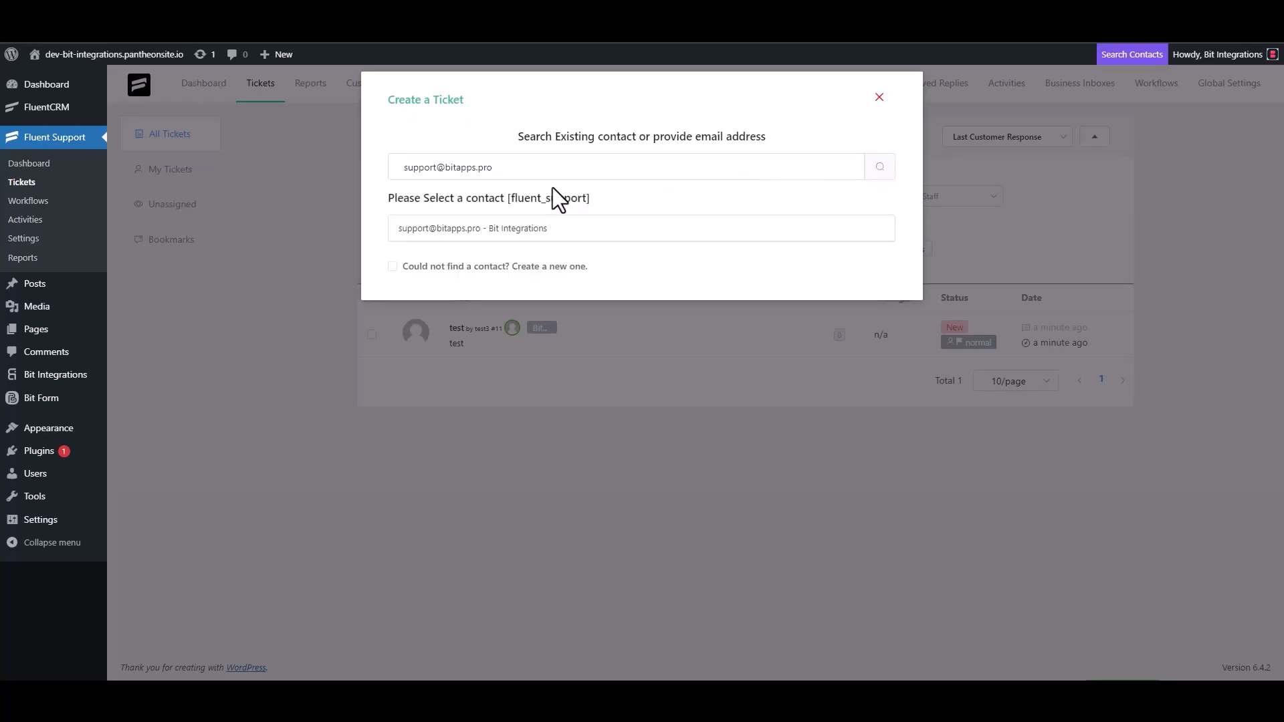
Create a new contact for the ticket with first name "Bit Integrations" and the support e-mail address, and continue to the ticket form.
{"action": "left_click", "coordinate": [411, 268]}
{"action": "left_click", "coordinate": [421, 264]}
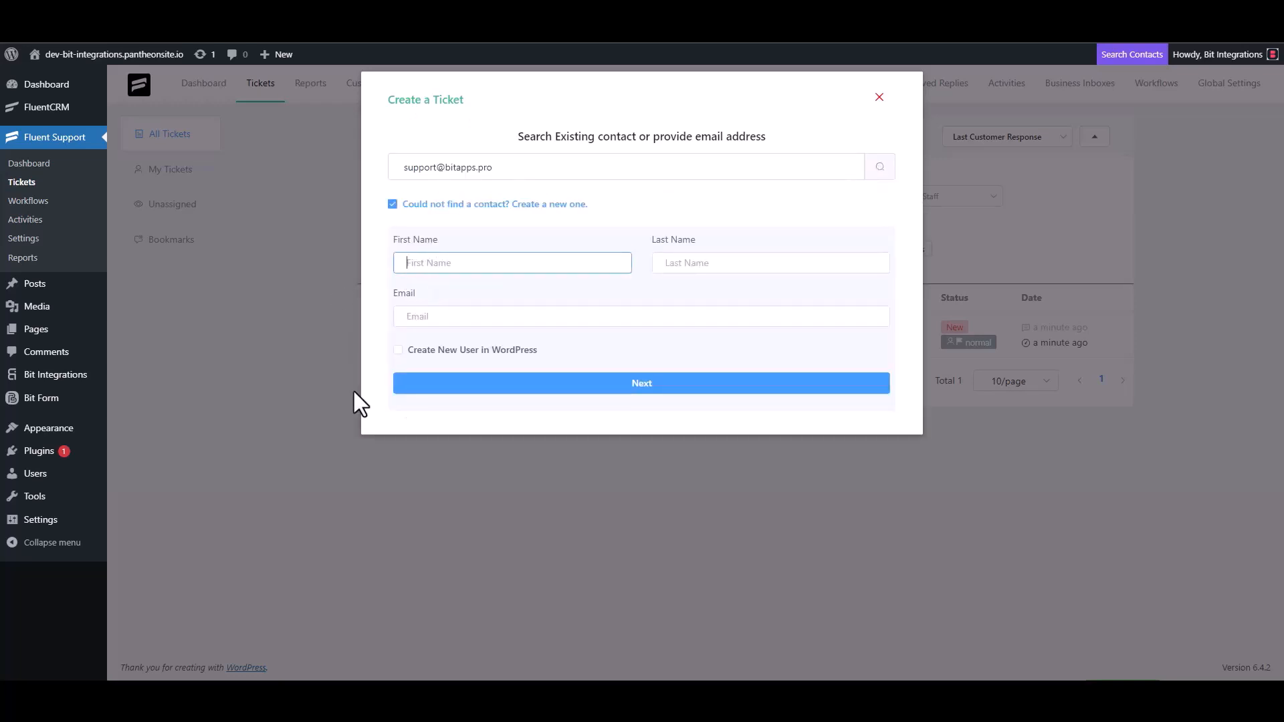
{"action": "type", "text": "Bit Integrations"}
{"action": "left_click", "coordinate": [446, 320]}
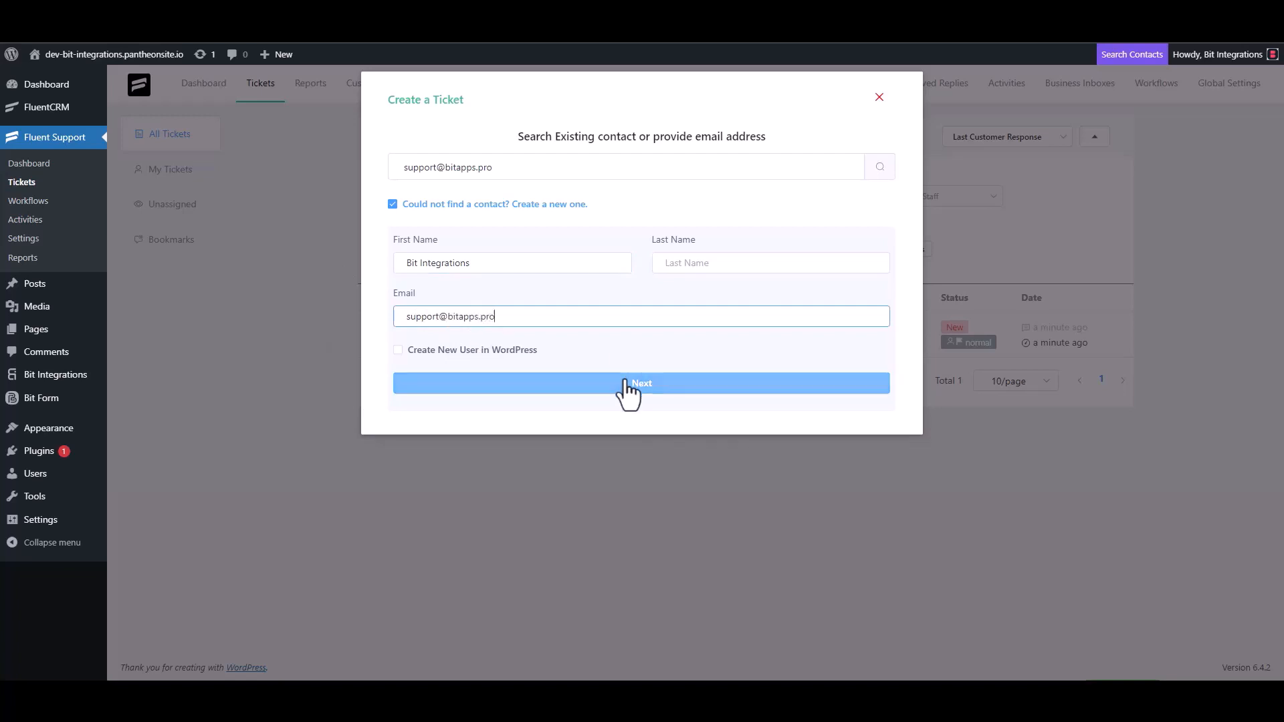
{"action": "left_click", "coordinate": [645, 388]}
{"action": "left_click", "coordinate": [461, 243]}
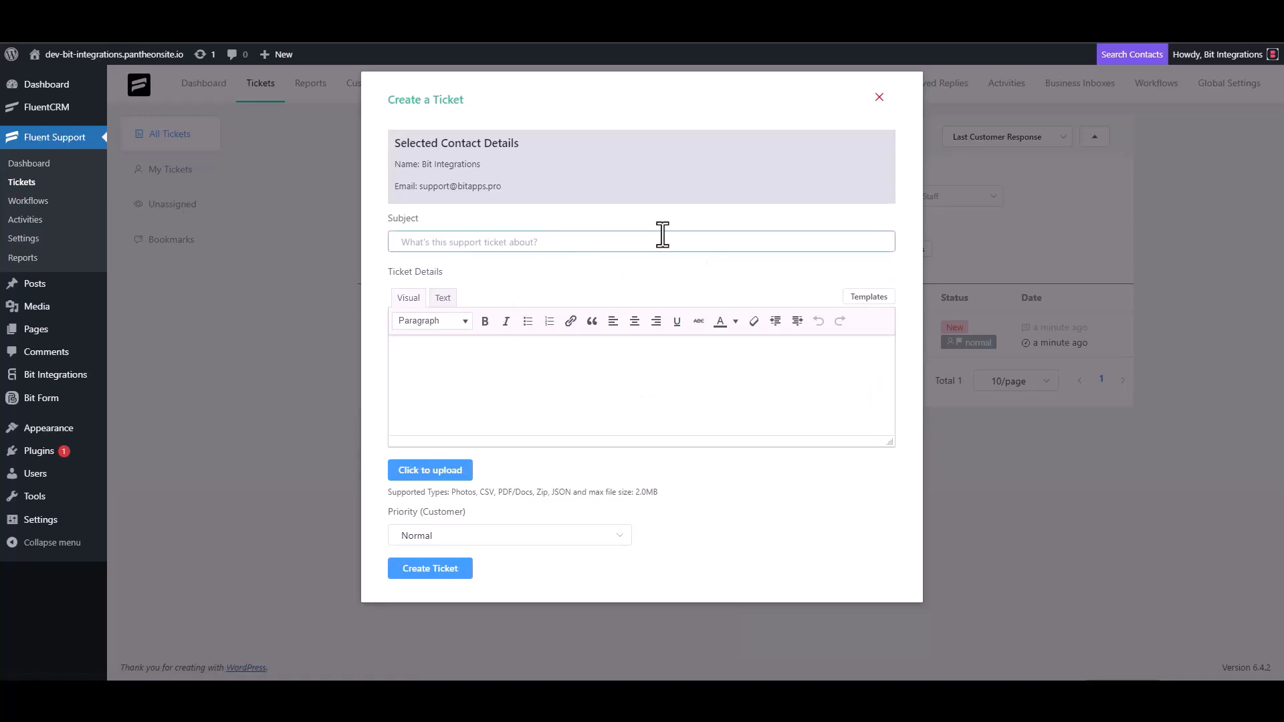
{"action": "type", "text": "test"}
{"action": "type", "text": "t"}
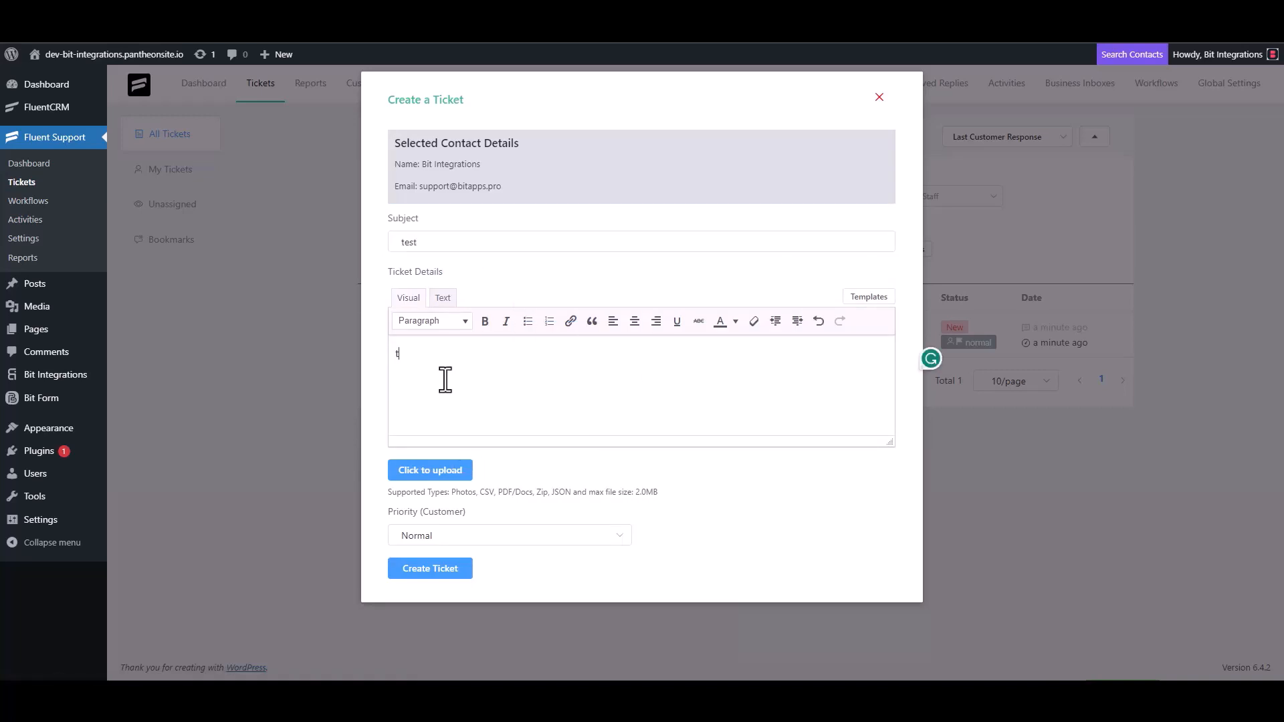
{"action": "double_click", "coordinate": [424, 242]}
{"action": "key", "text": "BackSpace"}
{"action": "key", "text": "BackSpace"}
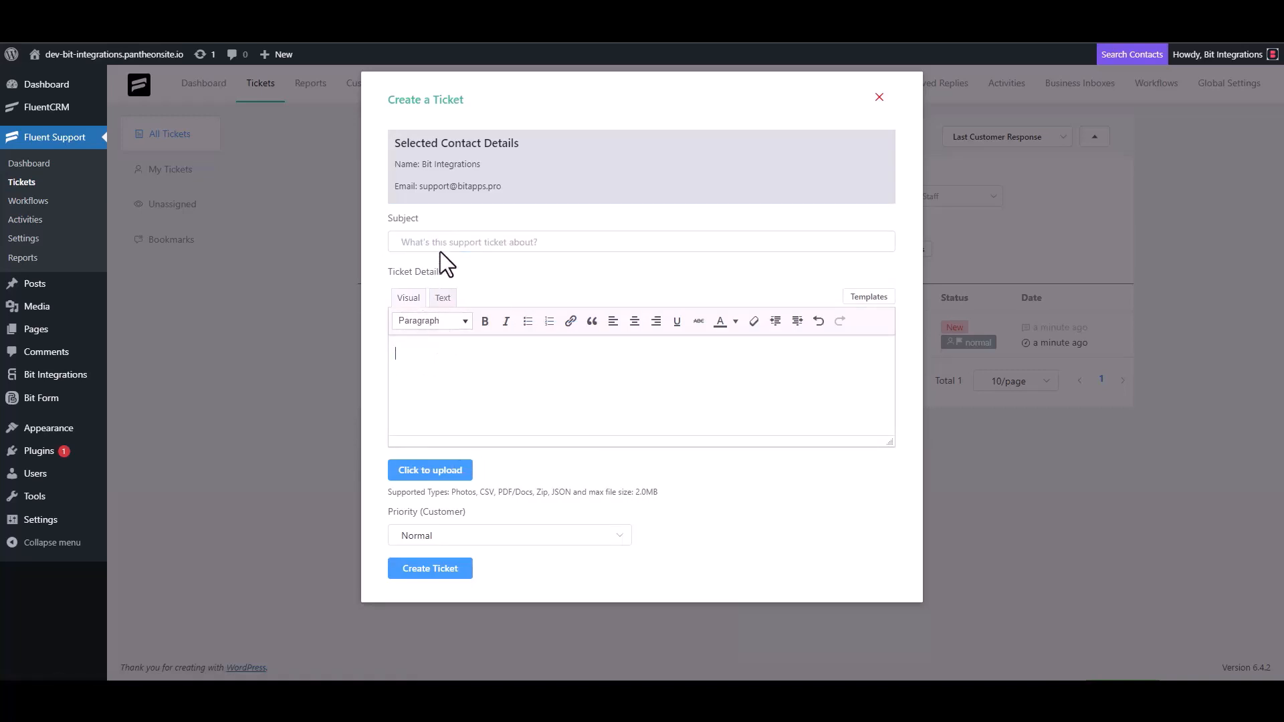
Enter "Bit Integrations" as the ticket's subject, copy it into the ticket details and create the ticket.
{"action": "left_click", "coordinate": [444, 243]}
{"action": "type", "text": "Bit Integrations"}
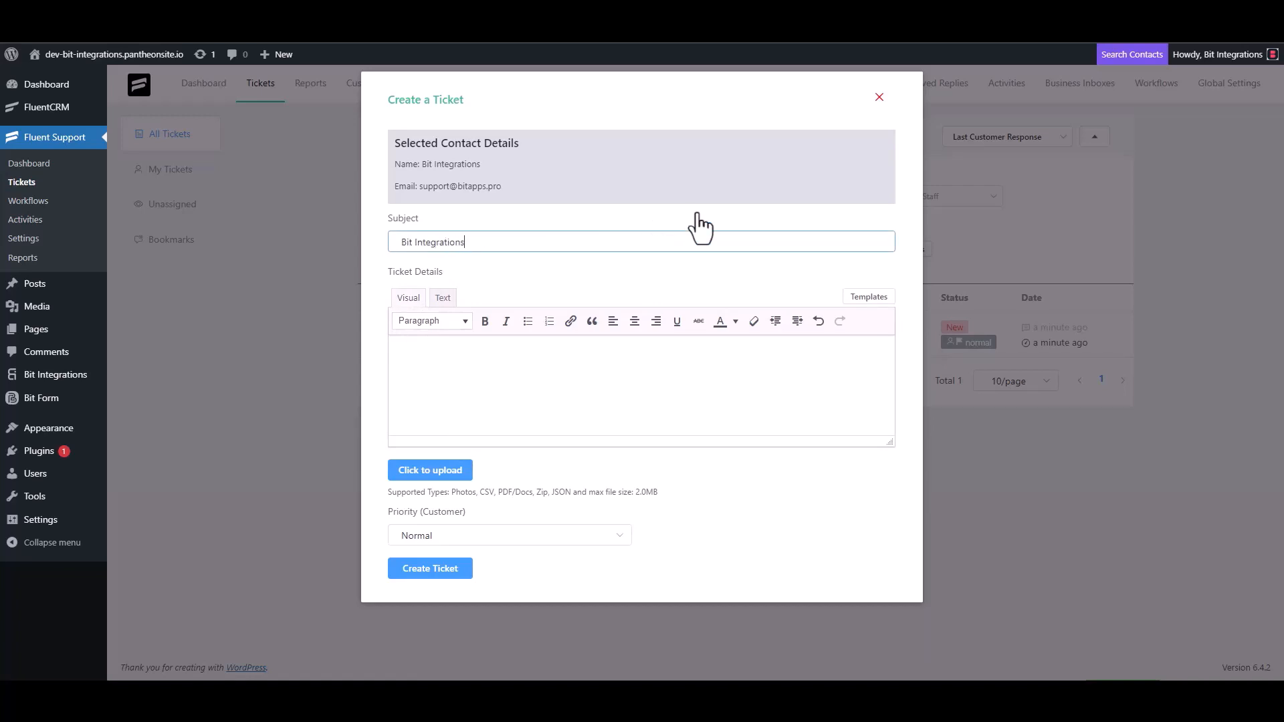
{"action": "triple_click", "coordinate": [487, 244]}
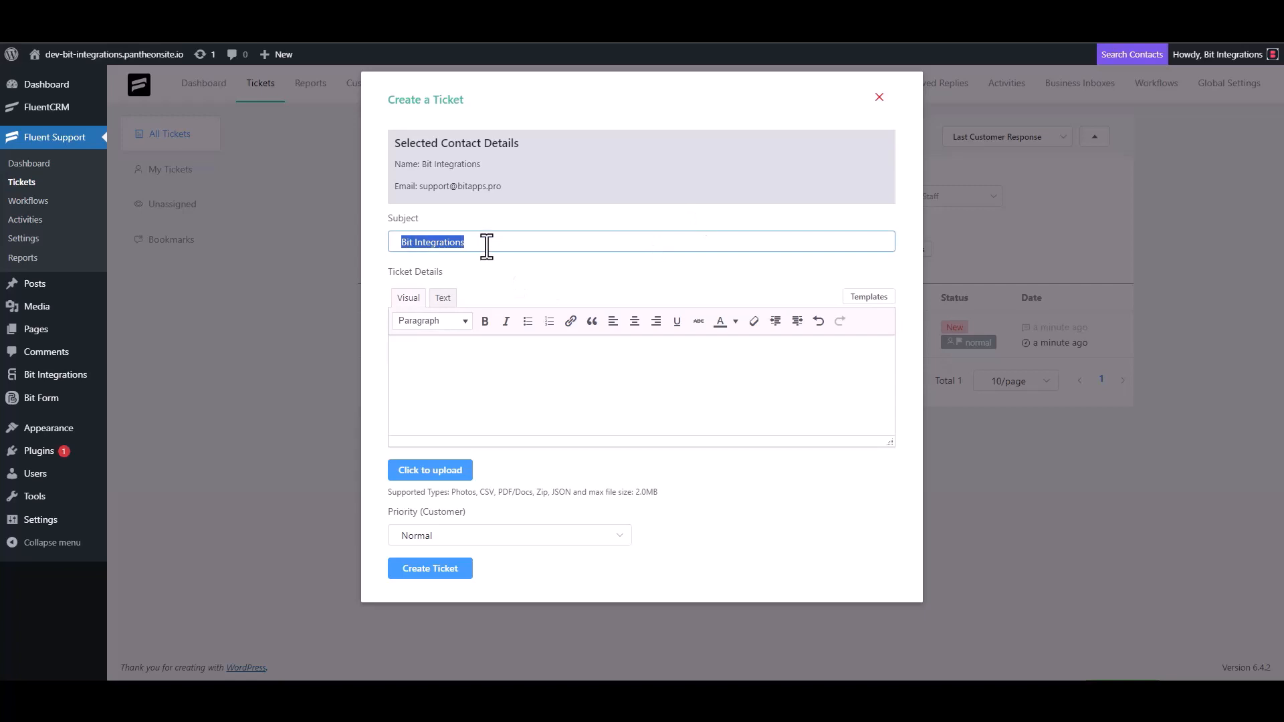
{"action": "key", "text": "ctrl+c"}
{"action": "left_click", "coordinate": [459, 350]}
{"action": "key", "text": "ctrl+v"}
{"action": "left_click", "coordinate": [441, 571]}
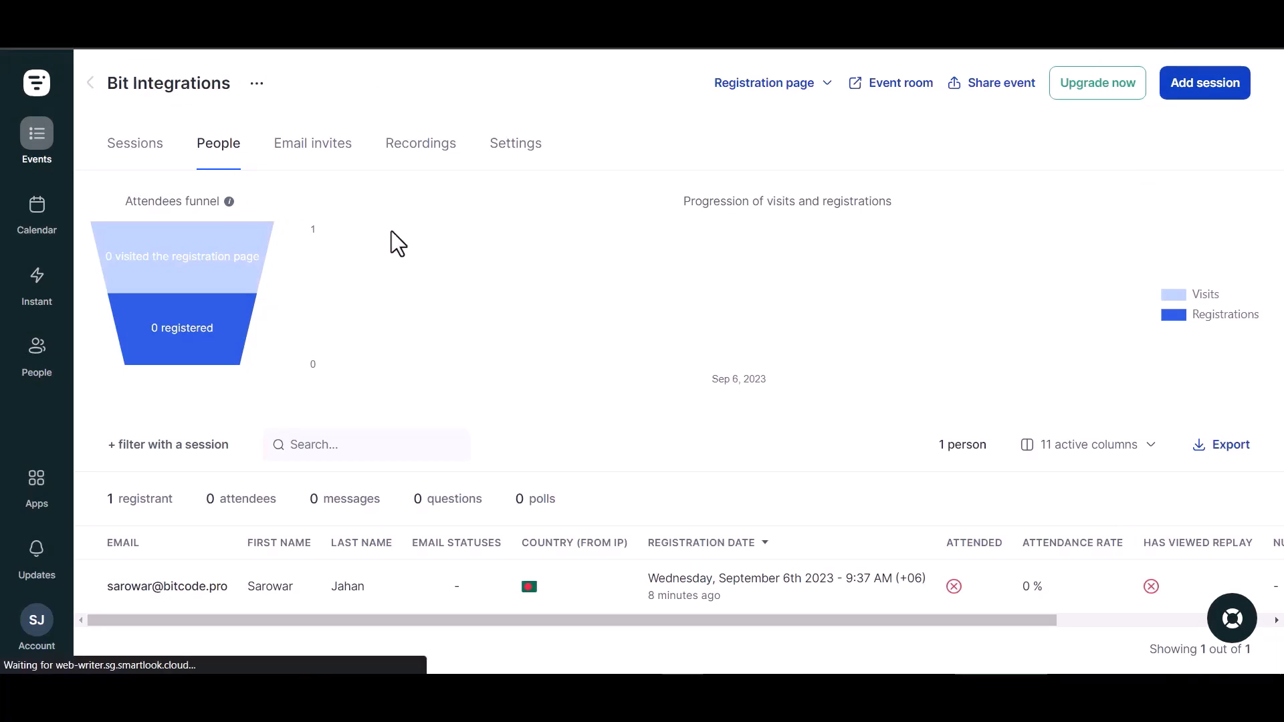
Switch to Livestorm, refresh the Bit Integrations event's People list and open the newest registrant's details.
{"action": "key", "text": "F5"}
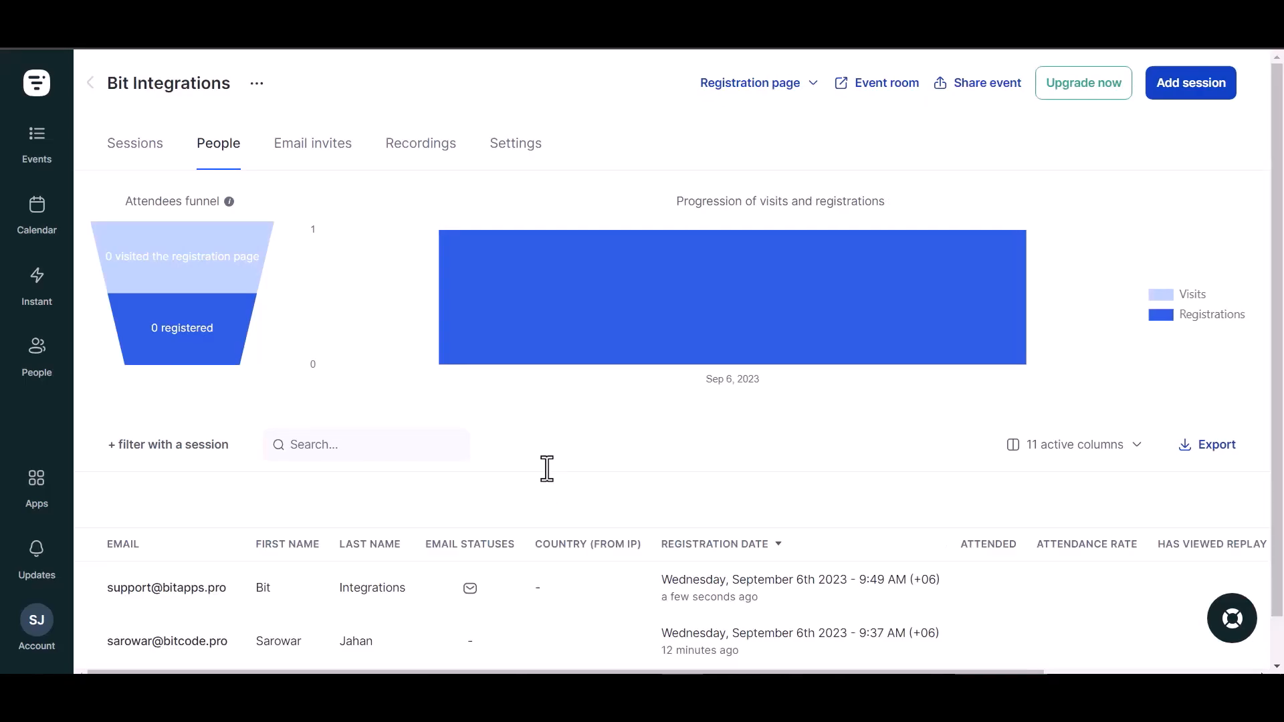
{"action": "scroll", "coordinate": [490, 451], "scroll_direction": "down", "scroll_amount": 1}
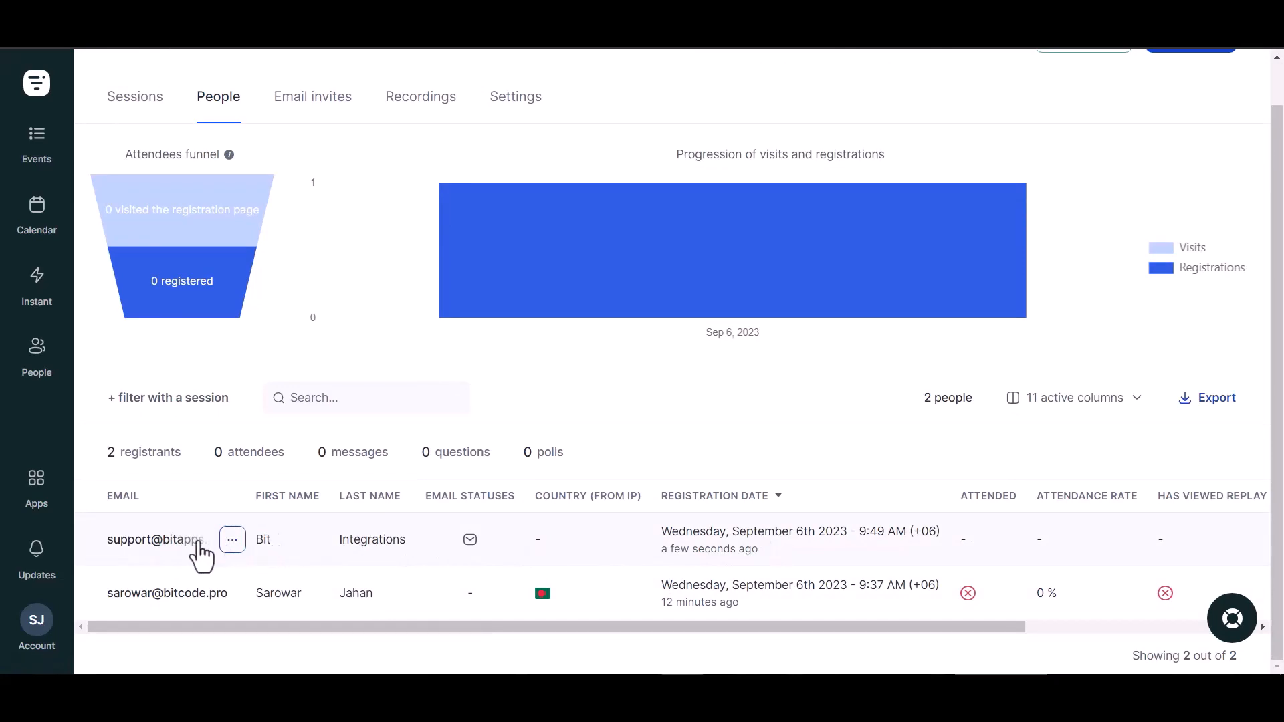
{"action": "left_click", "coordinate": [217, 543]}
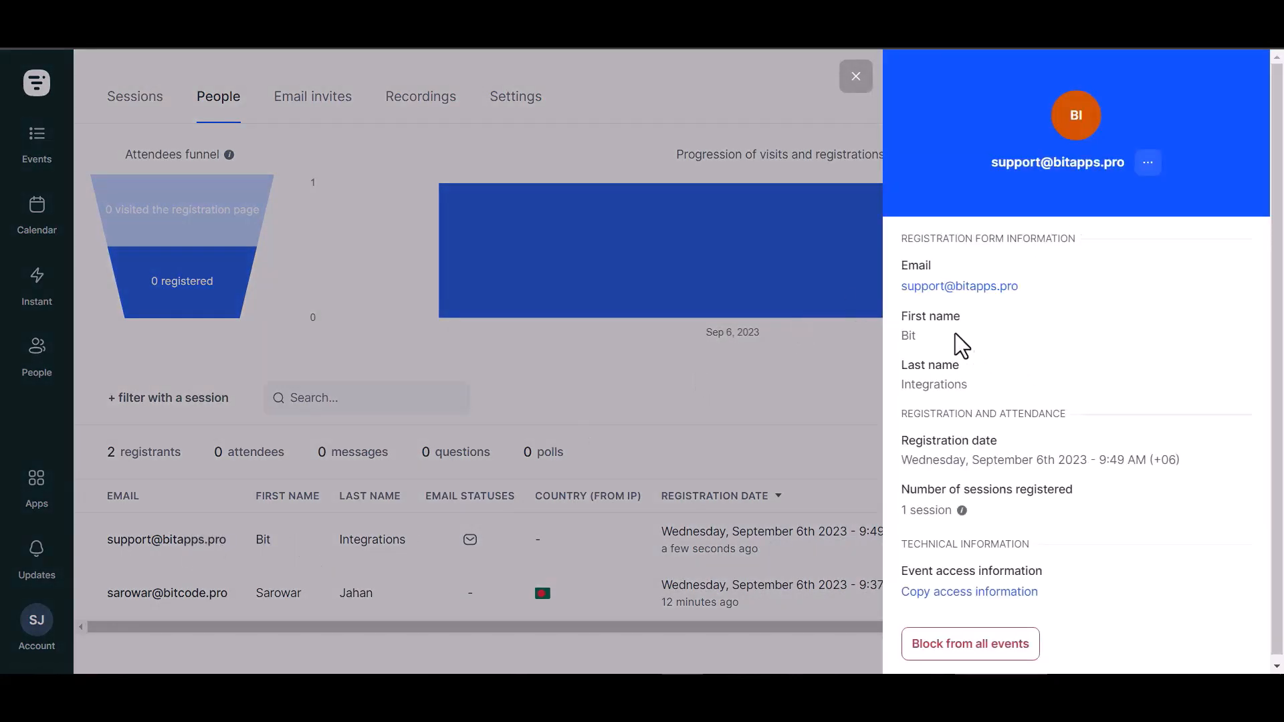